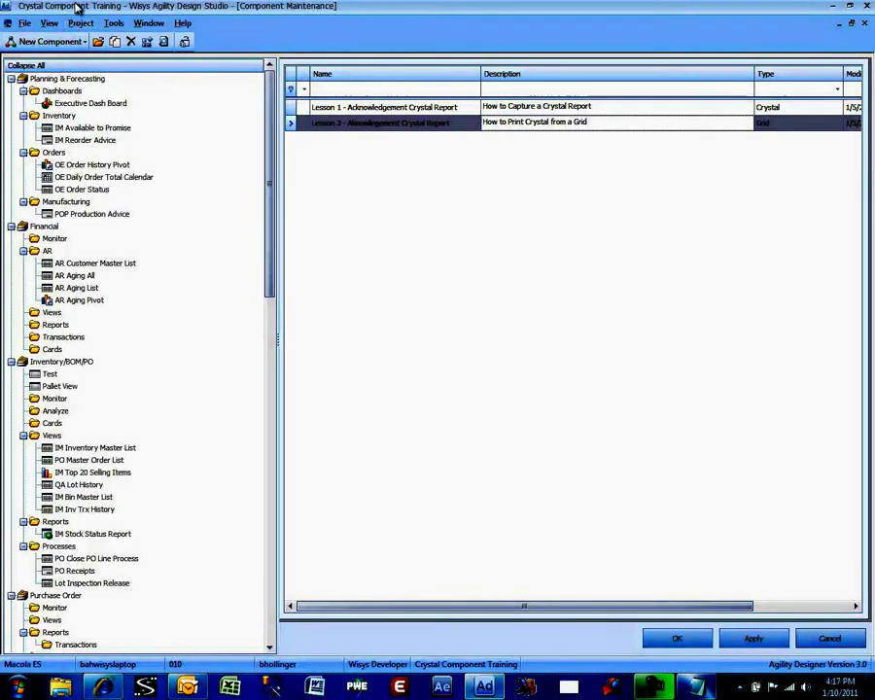
Step: Start a component copy and pick Lesson 2 - Aknowlegement Crystal Report as the source, filtering the component search by "lesson"
click(115, 42)
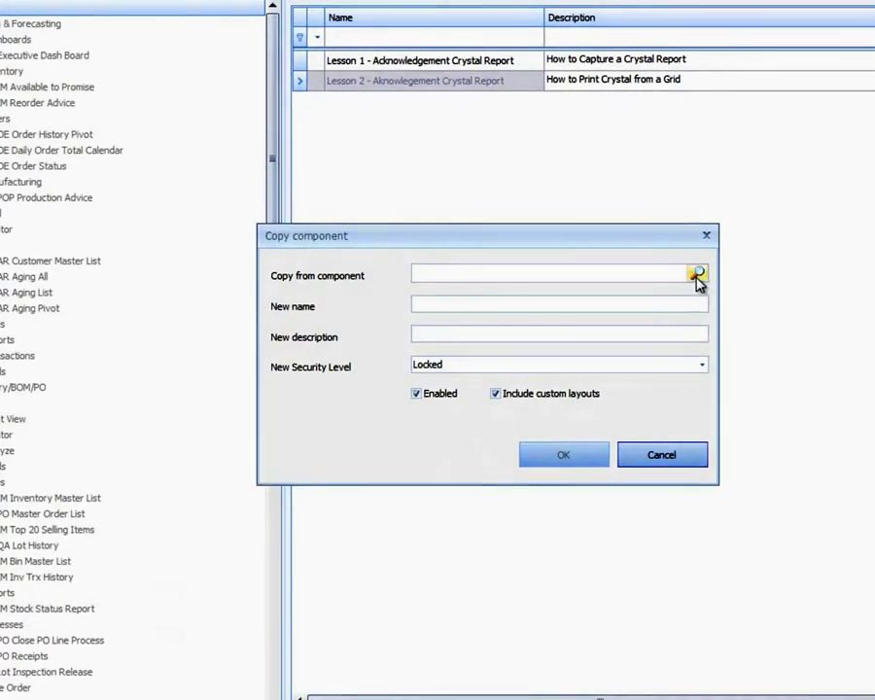
click(697, 276)
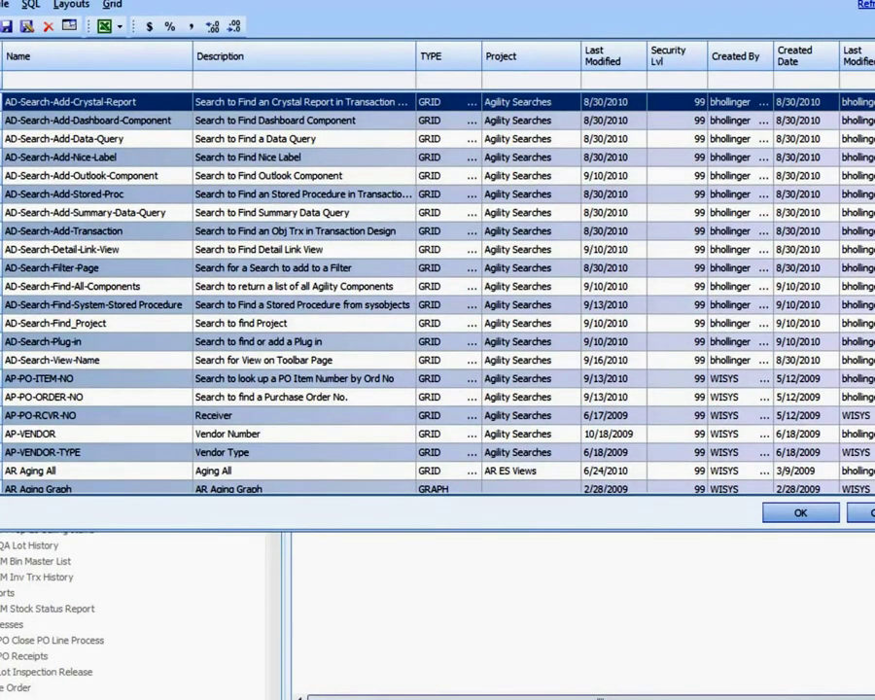
click(103, 80)
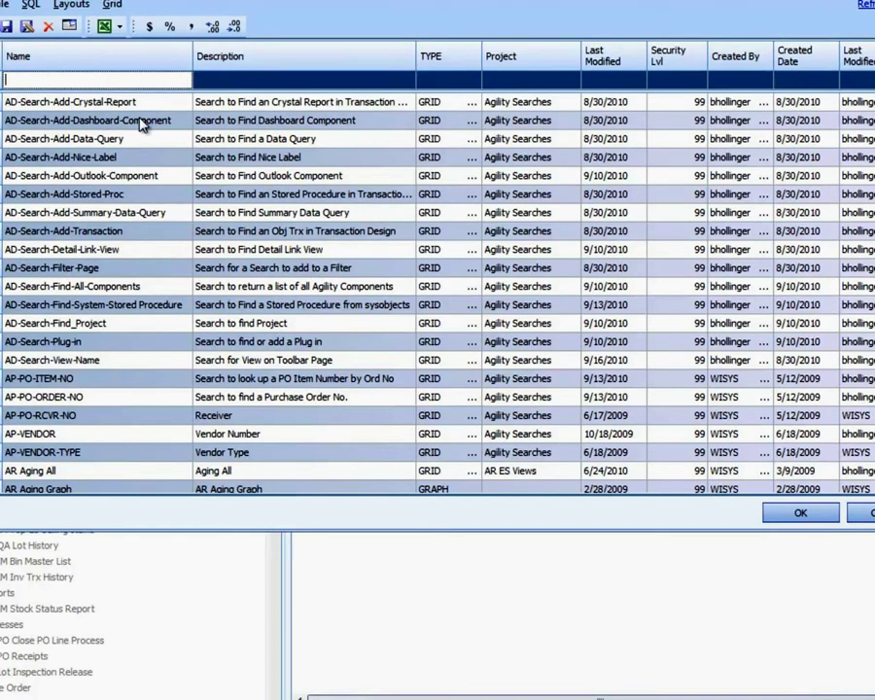
text(lesson)
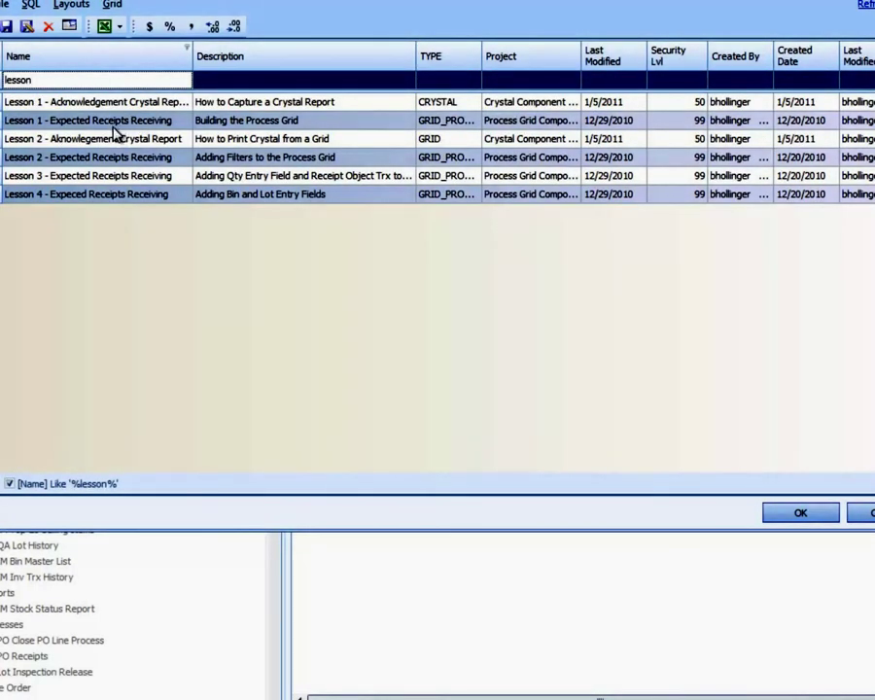
double_click(121, 139)
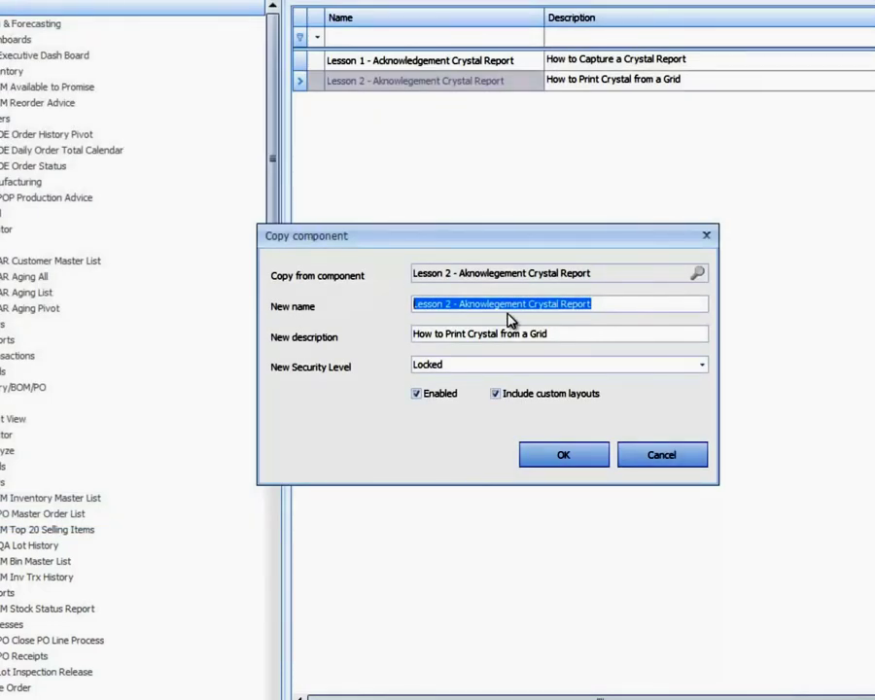
Step: Name the copy "Lesson 3 - Aknowlegement Crystal Report", describe it as "How to e-mail Crystal from a Grid", and create it
click(450, 303)
key(BackSpace)
text(3)
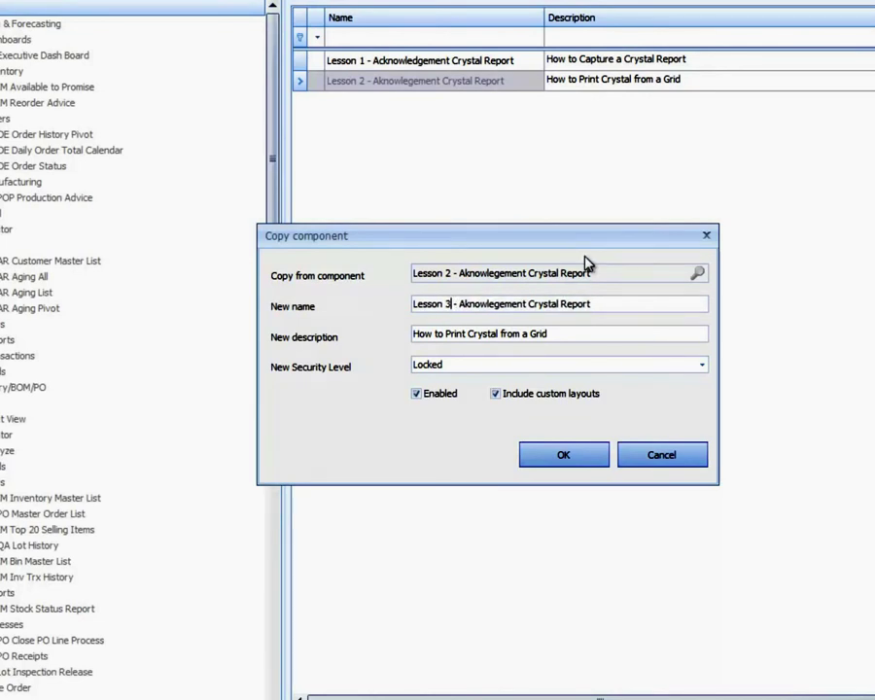
double_click(453, 334)
key(BackSpace)
text(e-mail)
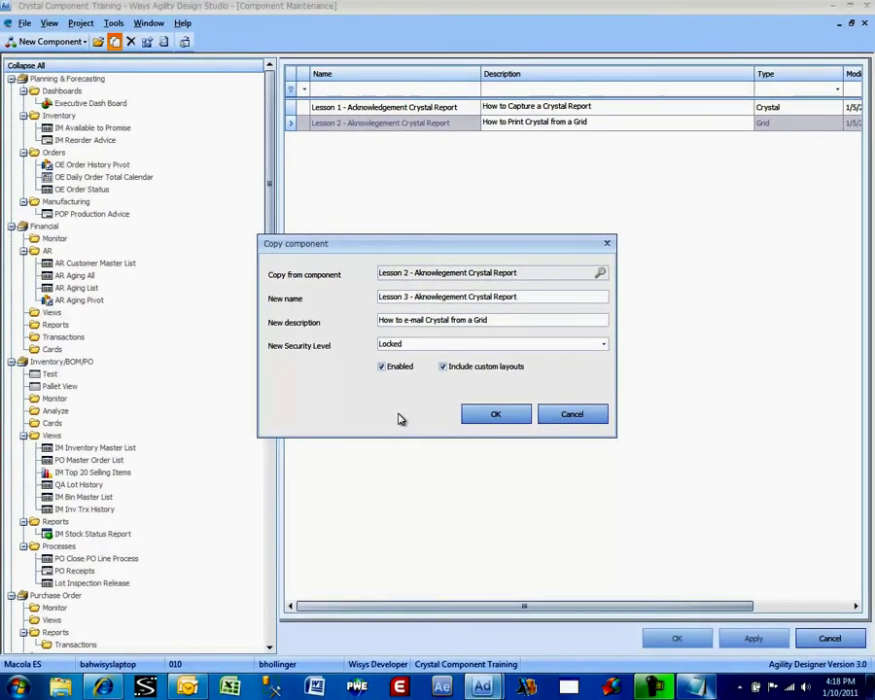
click(491, 414)
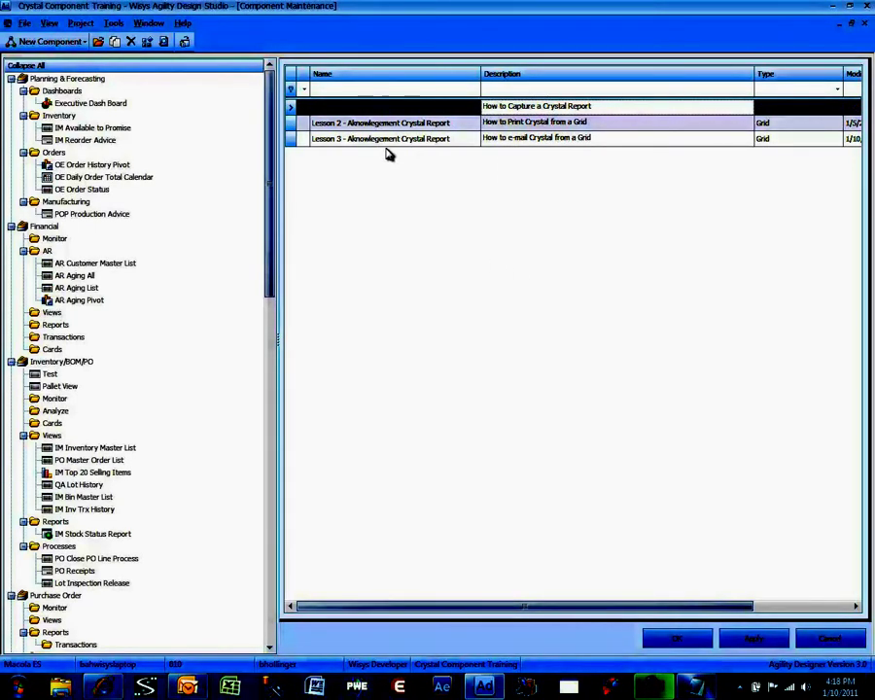
Step: Open the Lesson 3 component and bring up the data returned by its SQL statement
click(387, 141)
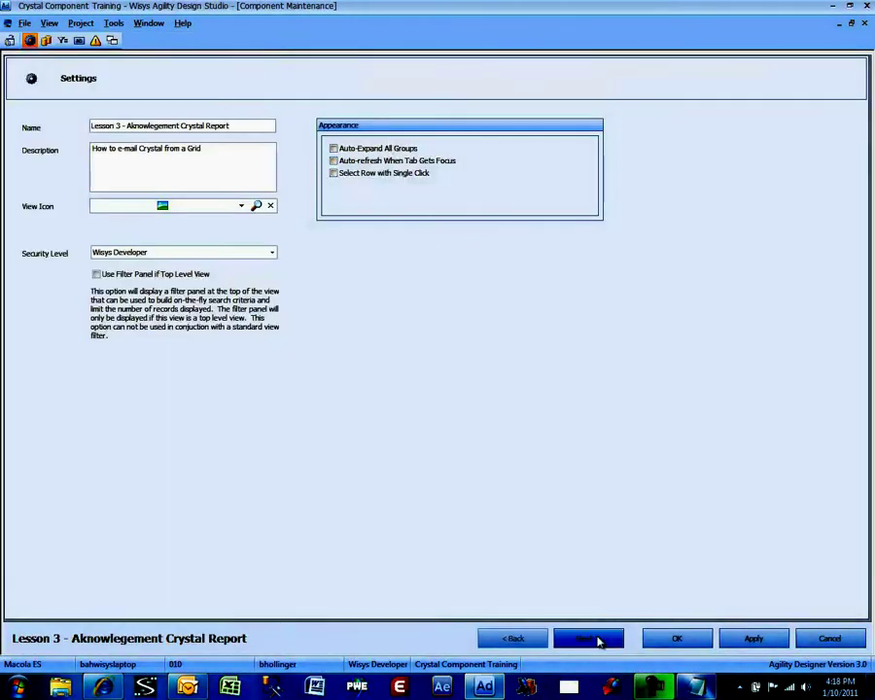
click(595, 636)
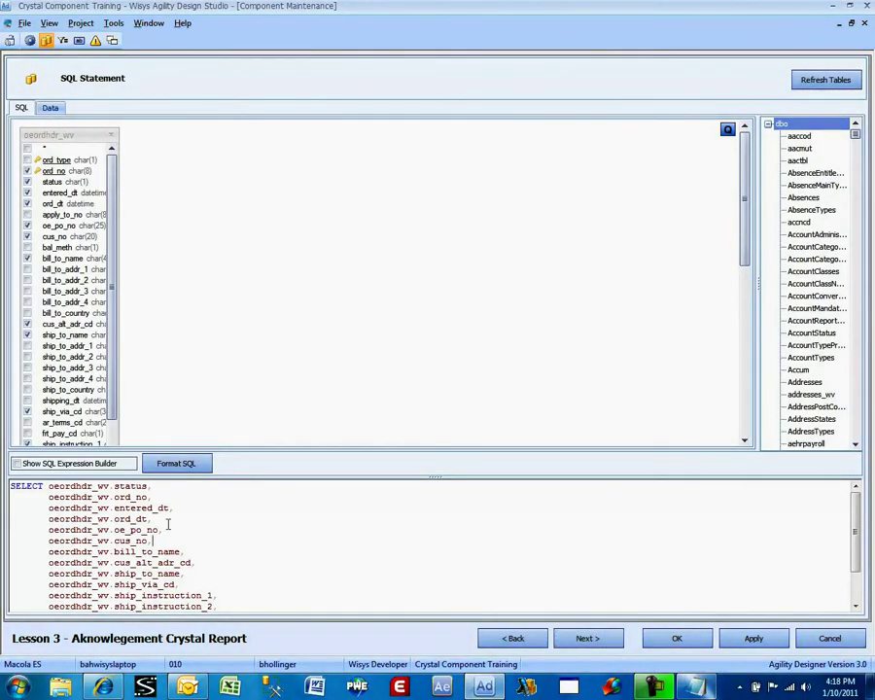
click(51, 108)
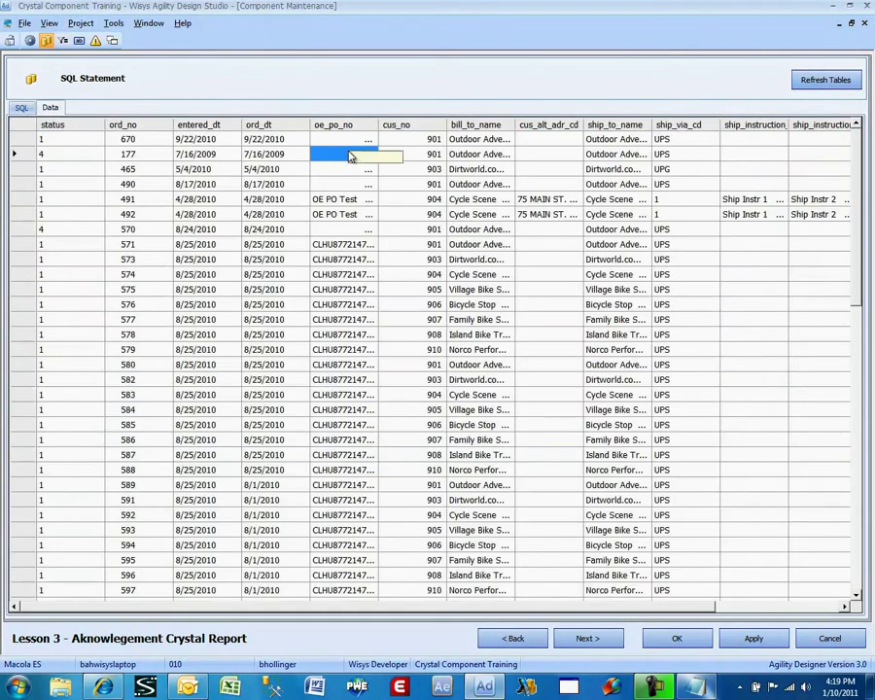
Step: Examine the query data across all columns, checking the email_address values for several orders, and return to the SQL statement
key(Right)
key(Right)
key(Right)
key(Right)
key(Right)
key(Right)
key(Right)
key(Right)
key(Right)
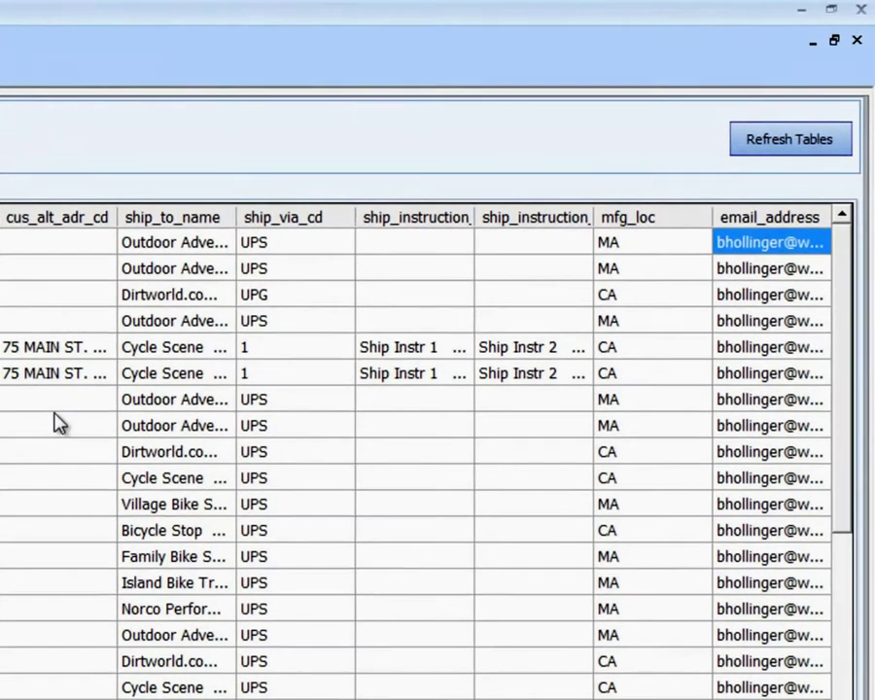
key(Down)
key(Down)
key(Down)
key(Up)
key(Up)
key(Up)
key(Up)
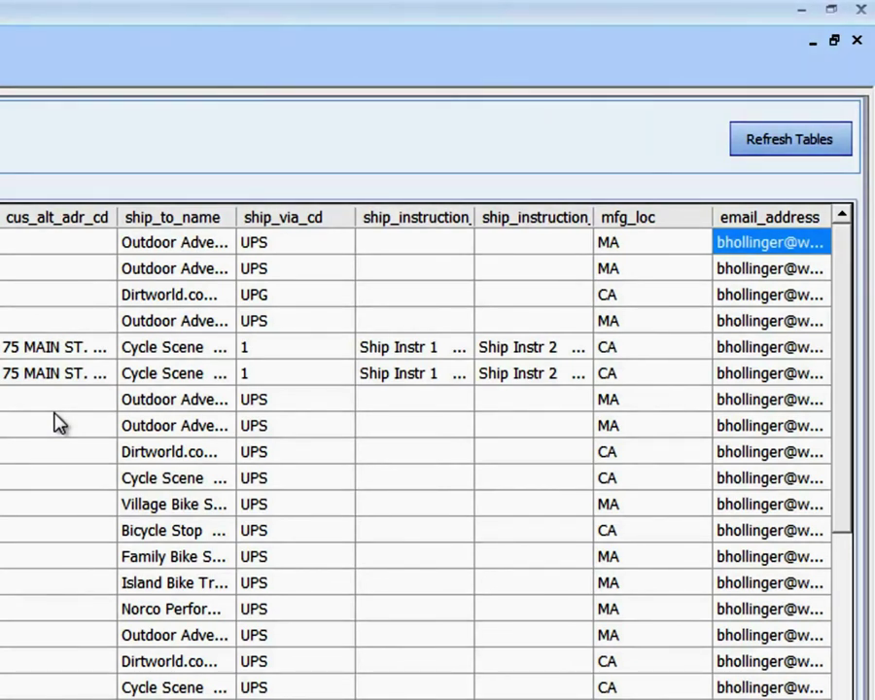
key(Left)
key(Left)
key(Left)
key(Left)
key(Left)
key(Left)
key(Left)
key(Left)
key(Left)
key(Left)
key(Left)
key(Left)
key(Left)
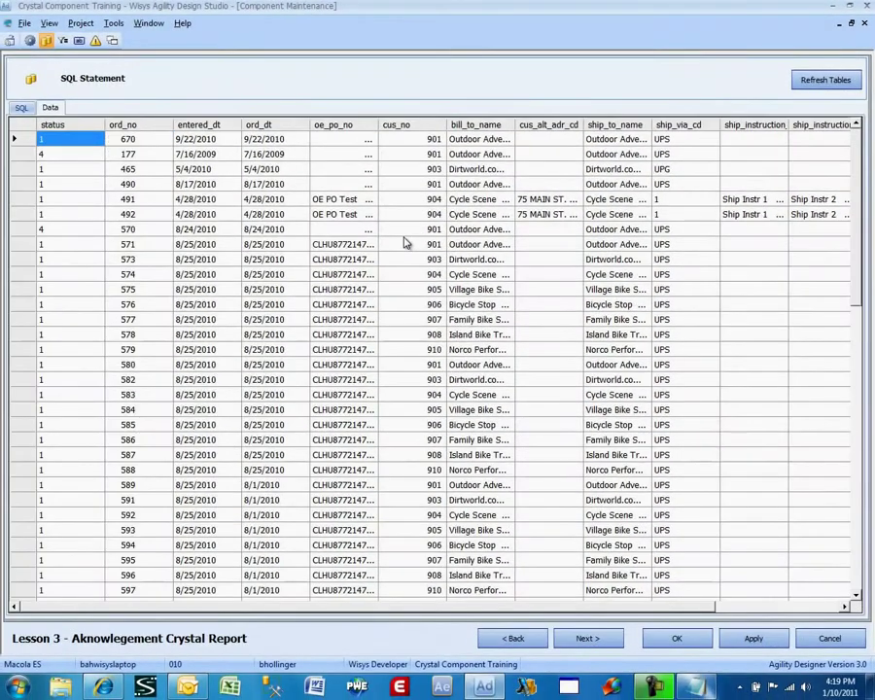
click(20, 108)
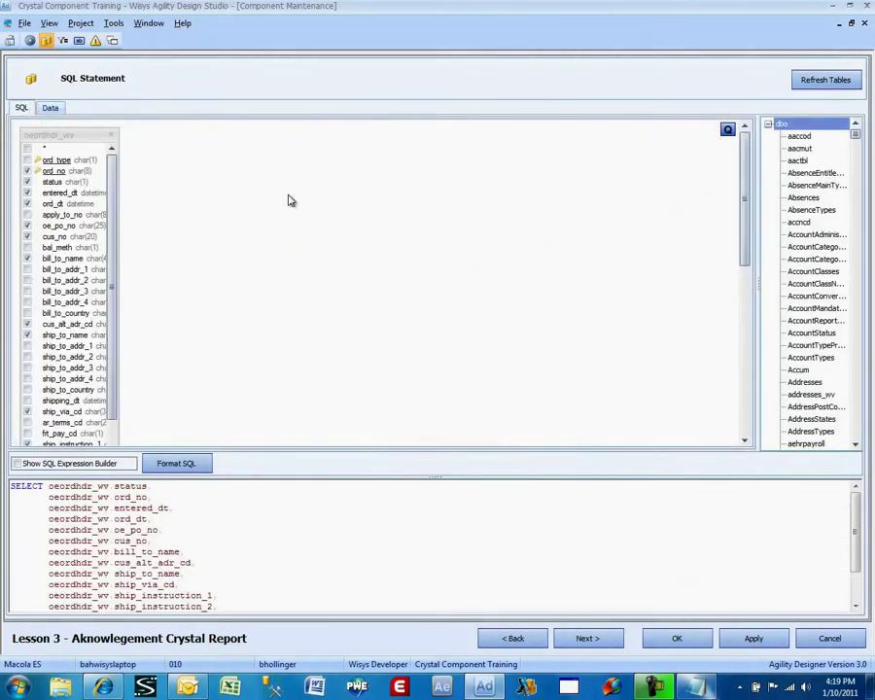
Step: Add a second button to the Lesson 3 component with type Transaction/Report and the caption "e-mail"
click(599, 647)
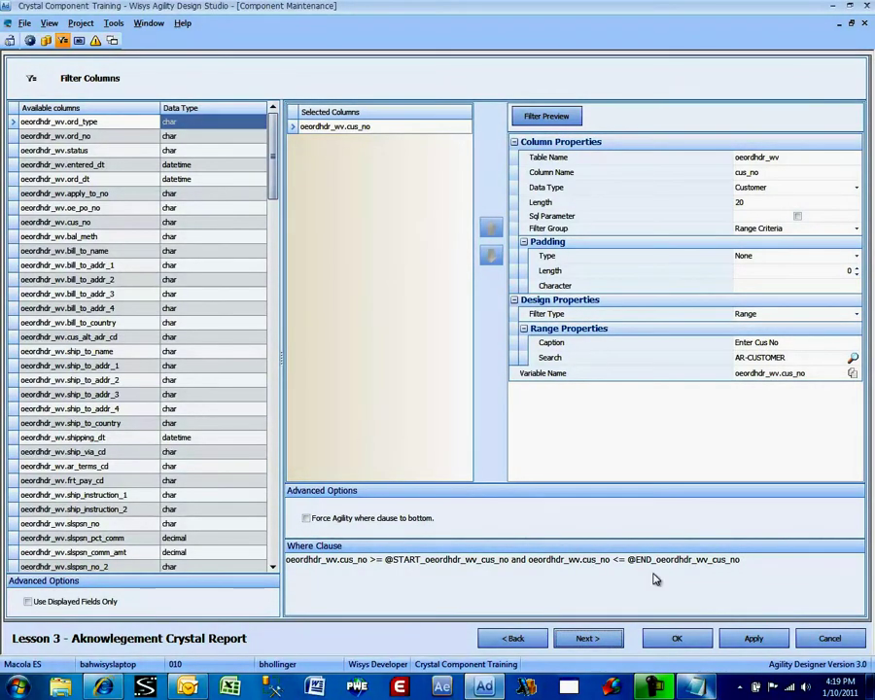
click(587, 639)
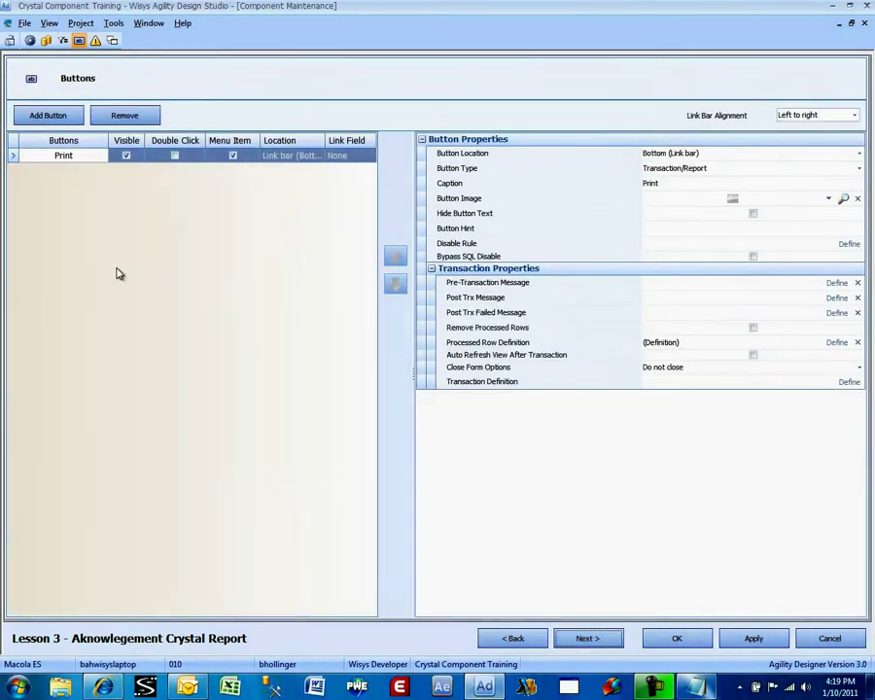
click(46, 115)
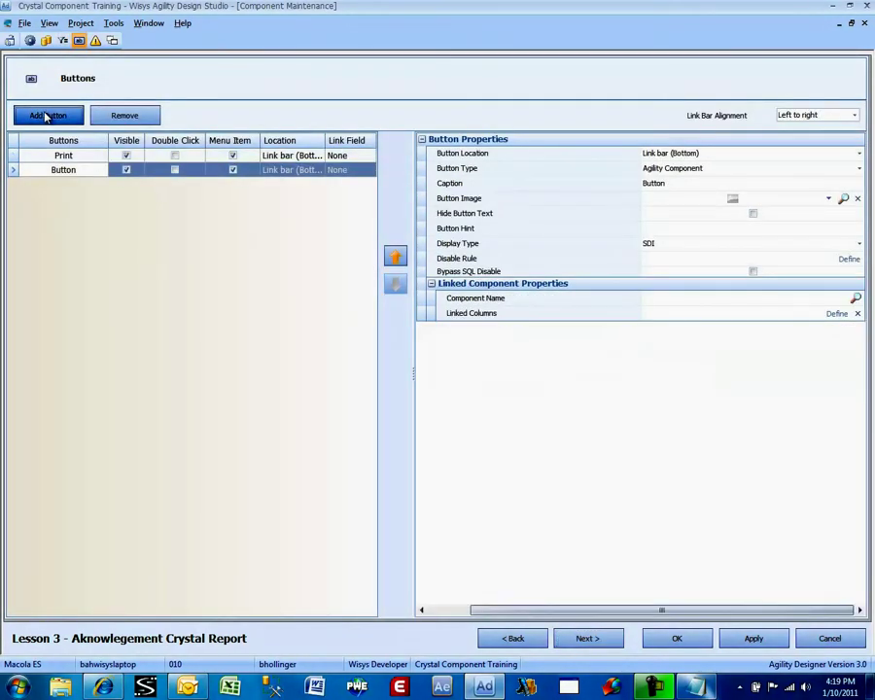
click(660, 169)
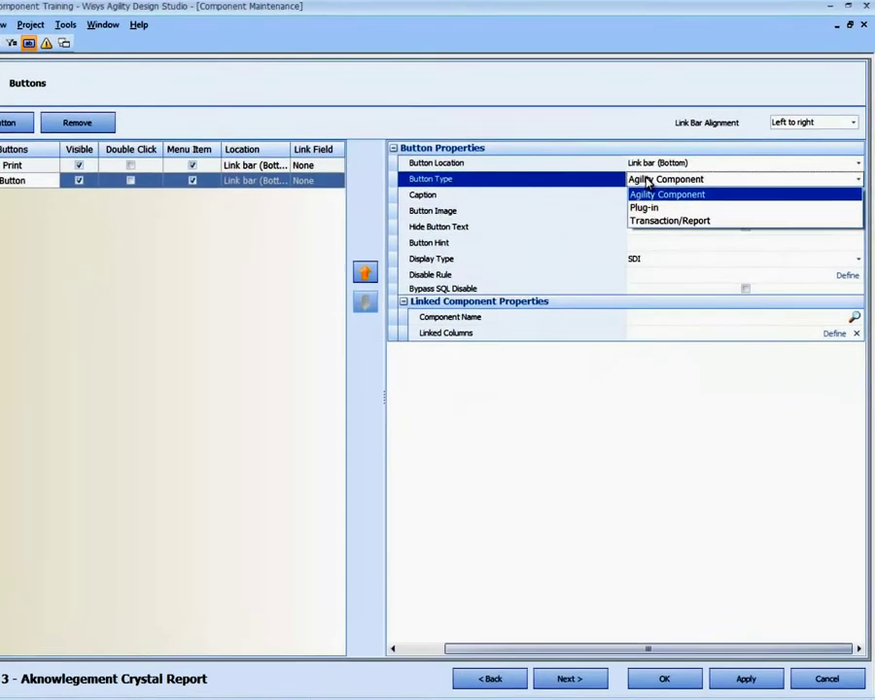
click(648, 226)
click(644, 201)
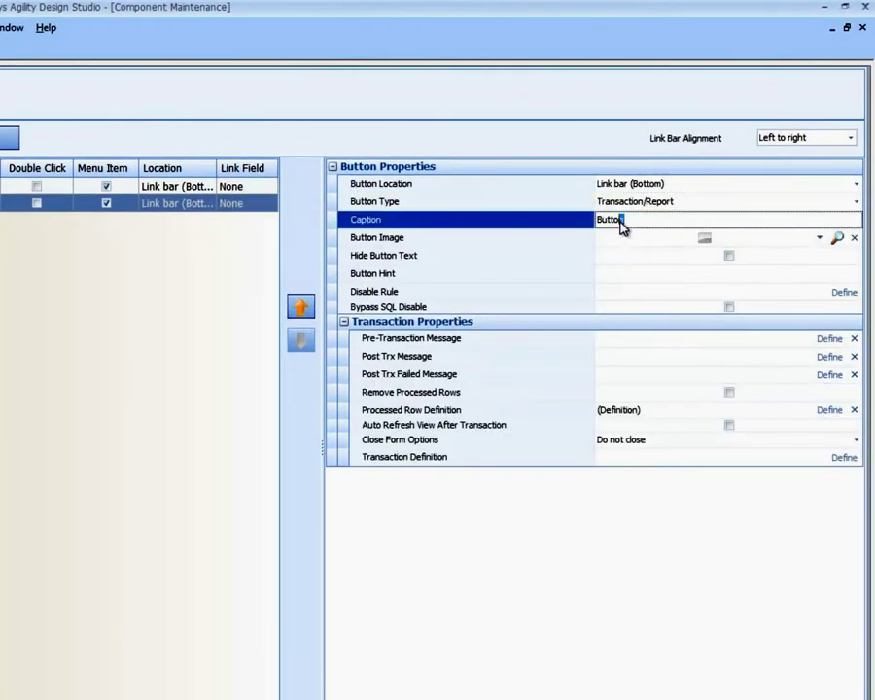
double_click(622, 220)
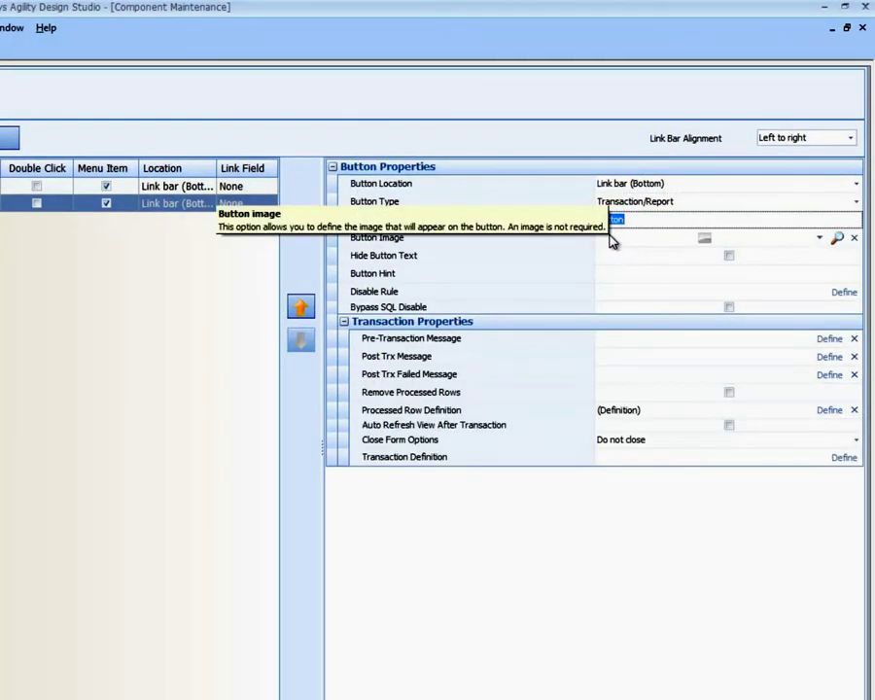
key(BackSpace)
text(Email)
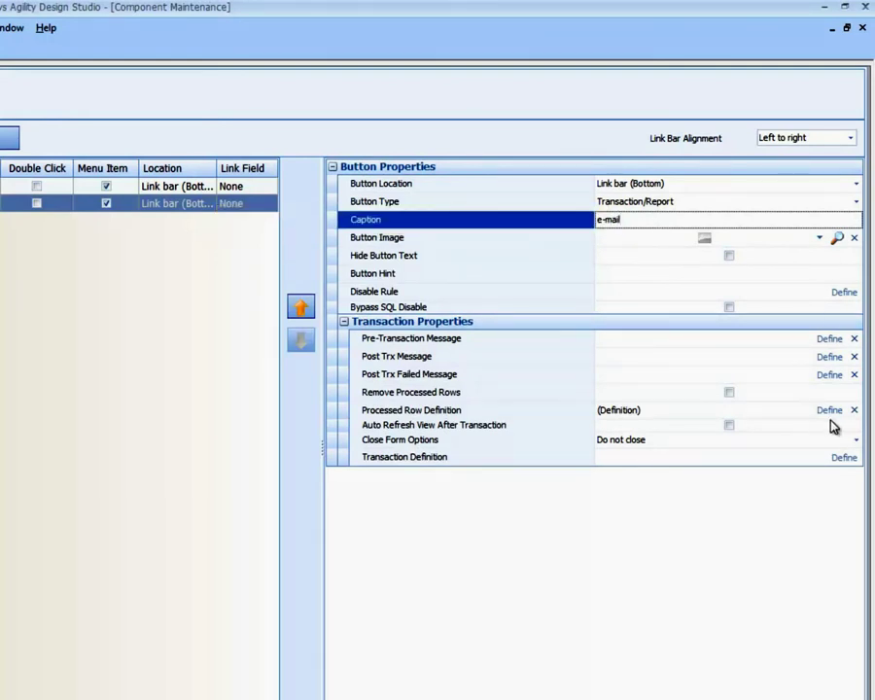
Step: In the e-mail button's transaction definition, add the Lesson 1 Acknowledgement Crystal report under Current record with report destination Email
click(844, 457)
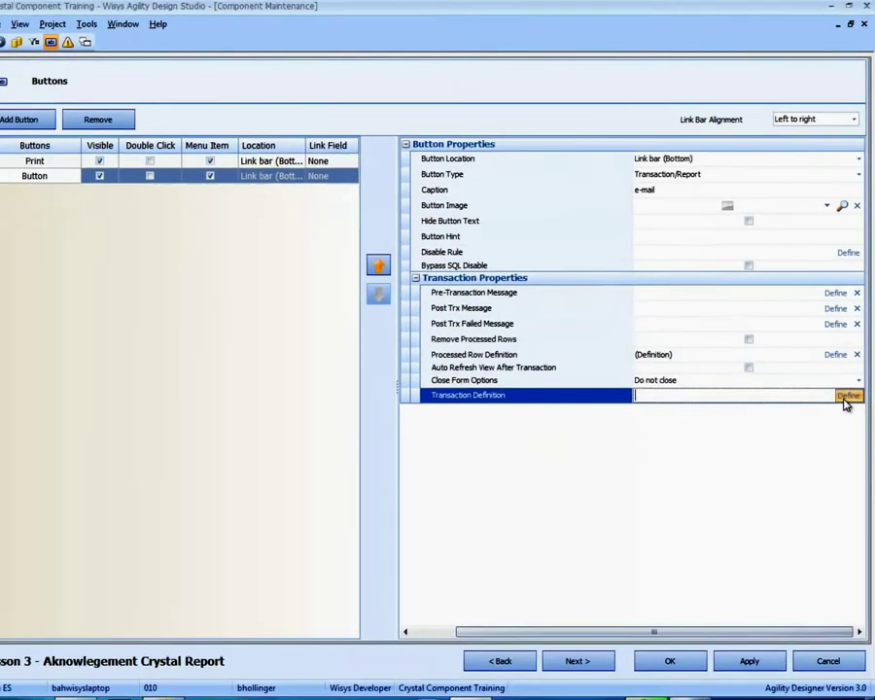
click(845, 398)
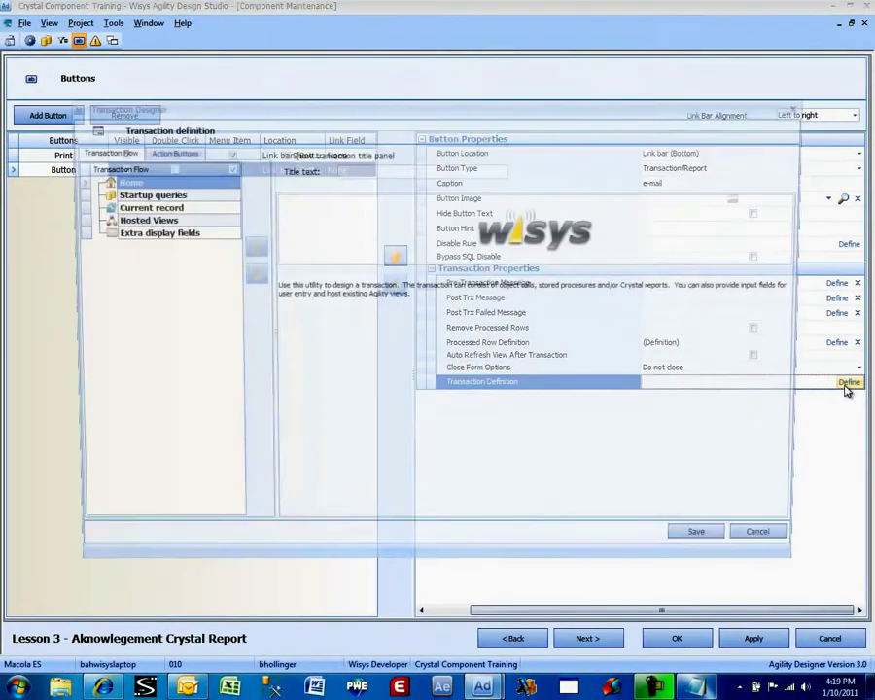
click(146, 206)
right_click(163, 211)
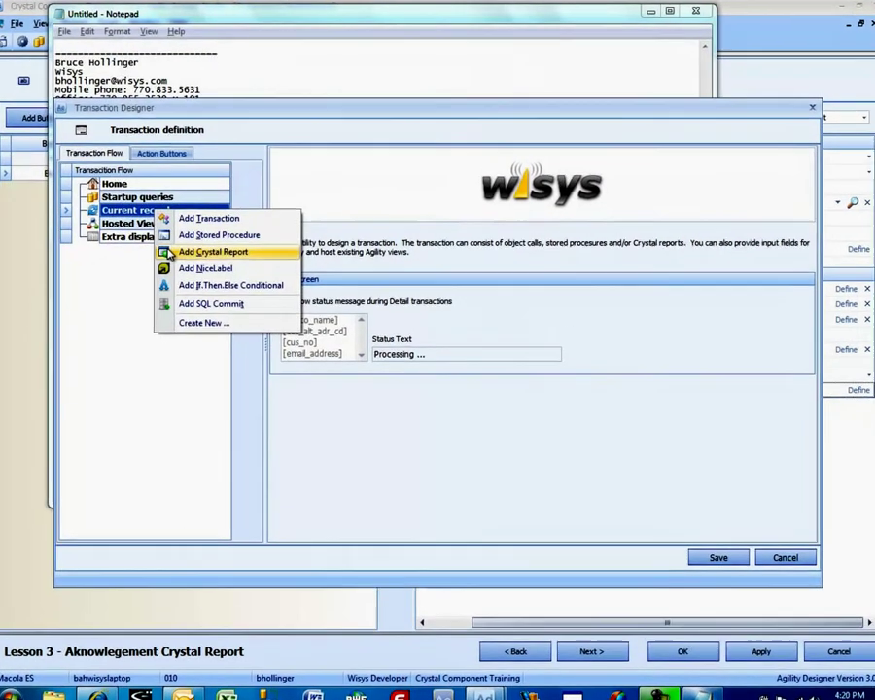
click(167, 245)
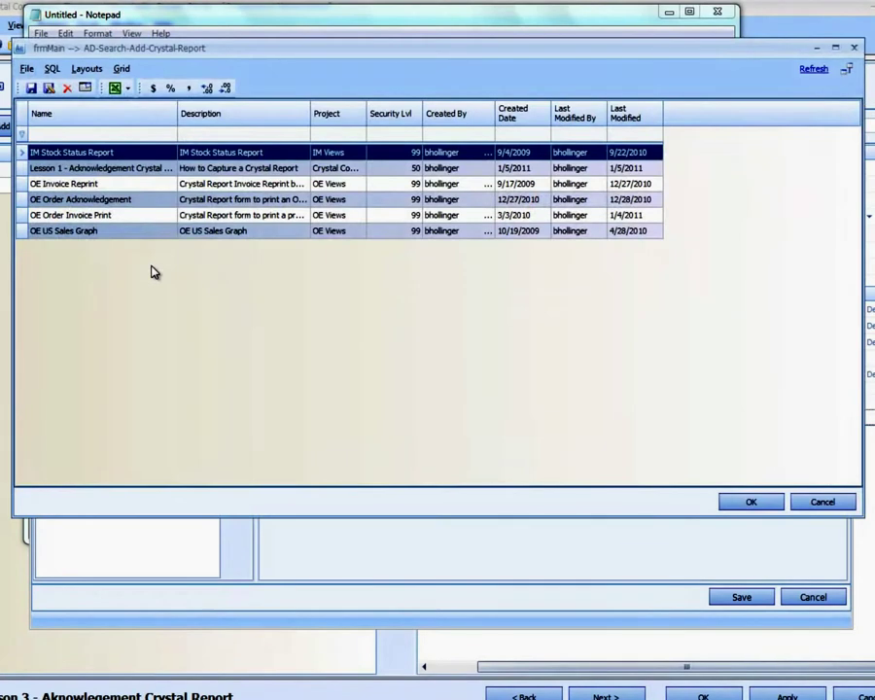
click(104, 169)
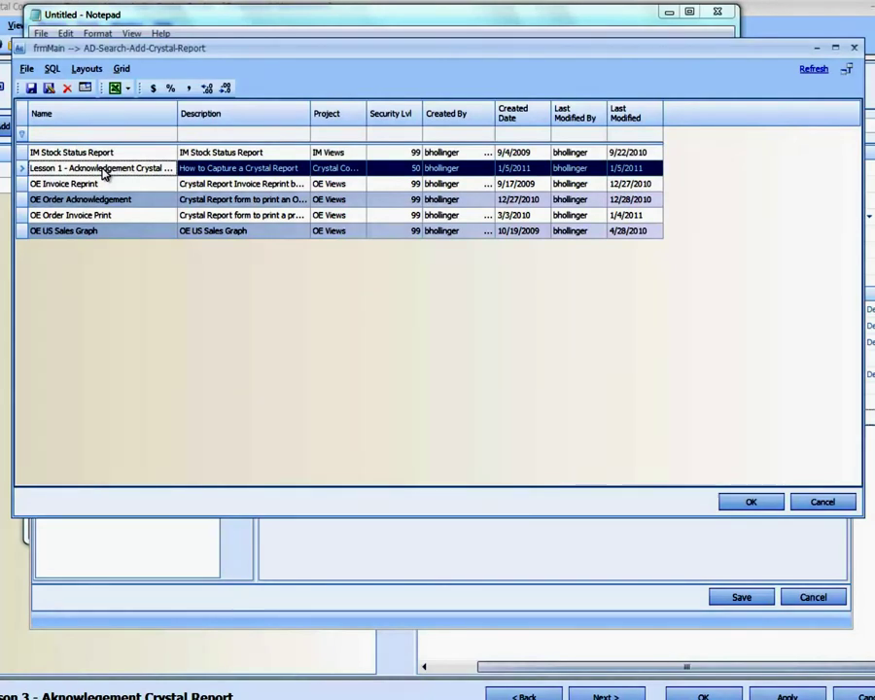
double_click(104, 169)
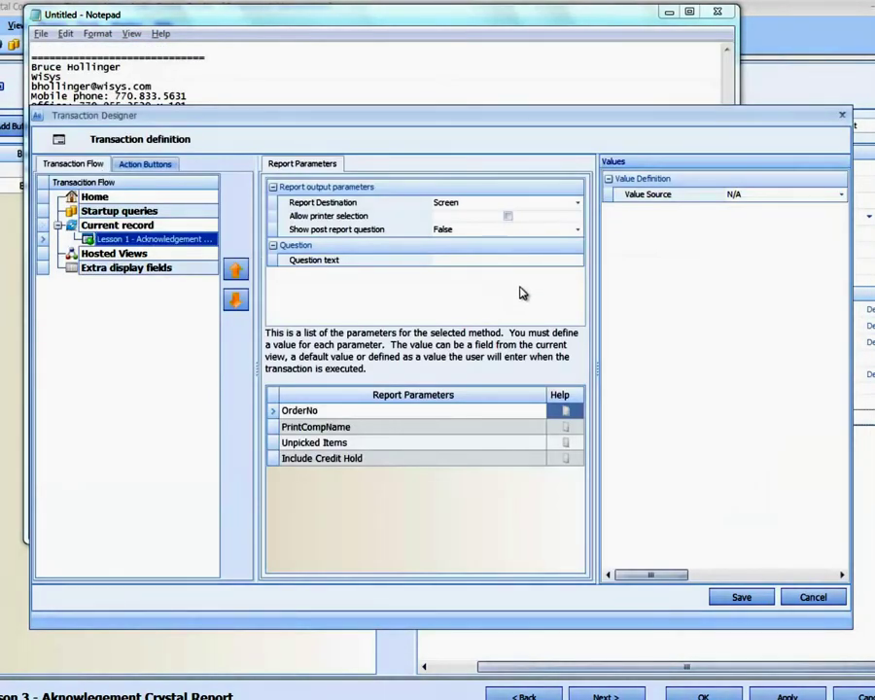
click(534, 203)
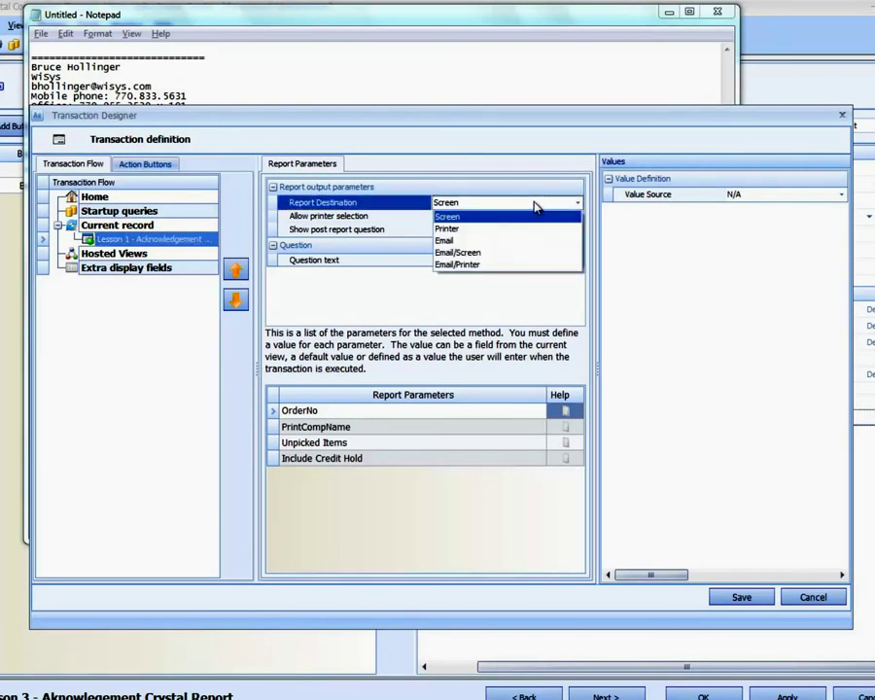
click(535, 250)
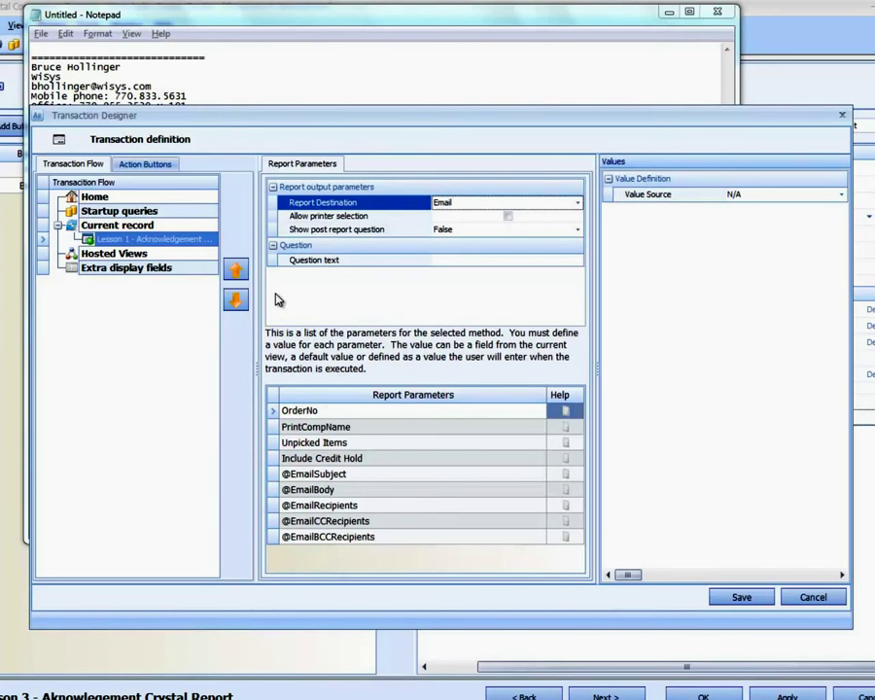
Step: Map the report's OrderNo parameter to the View source column ord_no
click(435, 411)
click(744, 195)
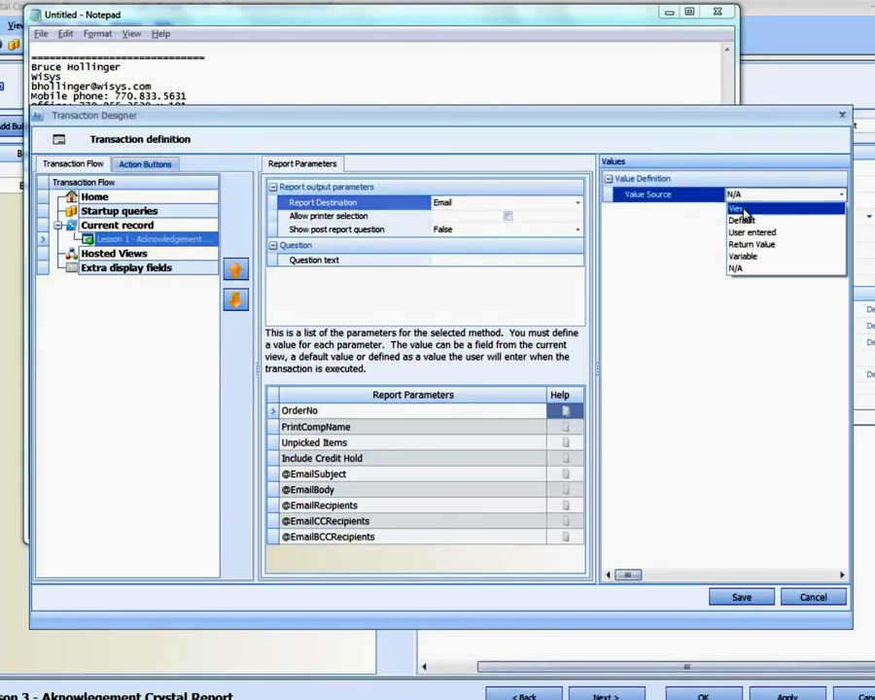
click(746, 204)
click(749, 210)
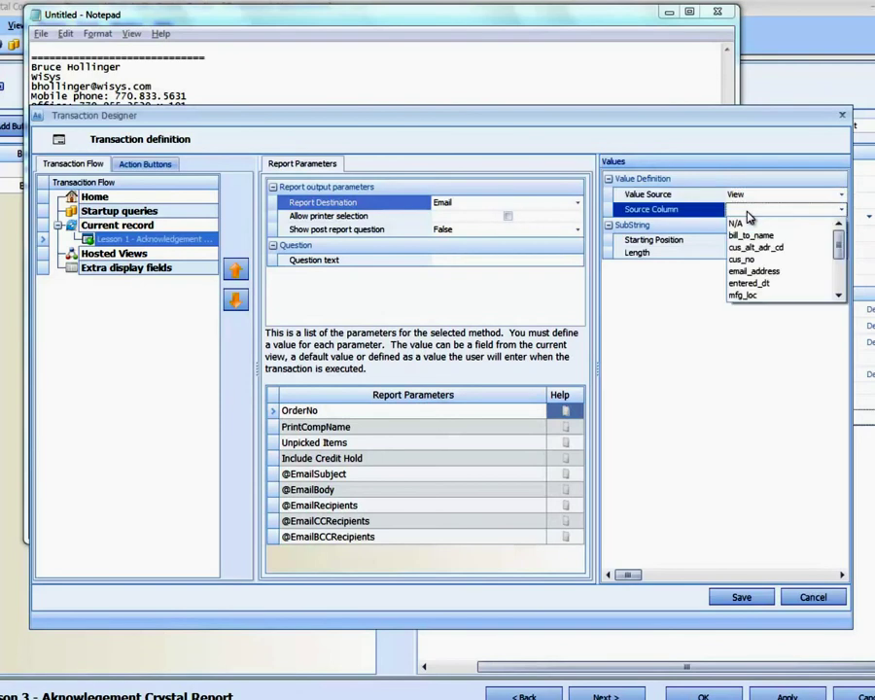
text(ord_dt)
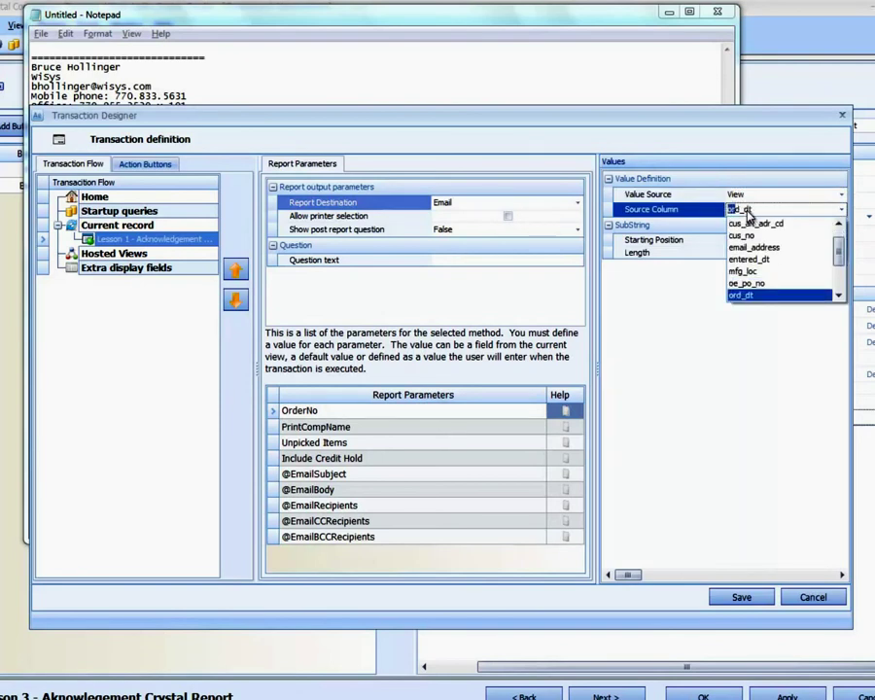
key(Down)
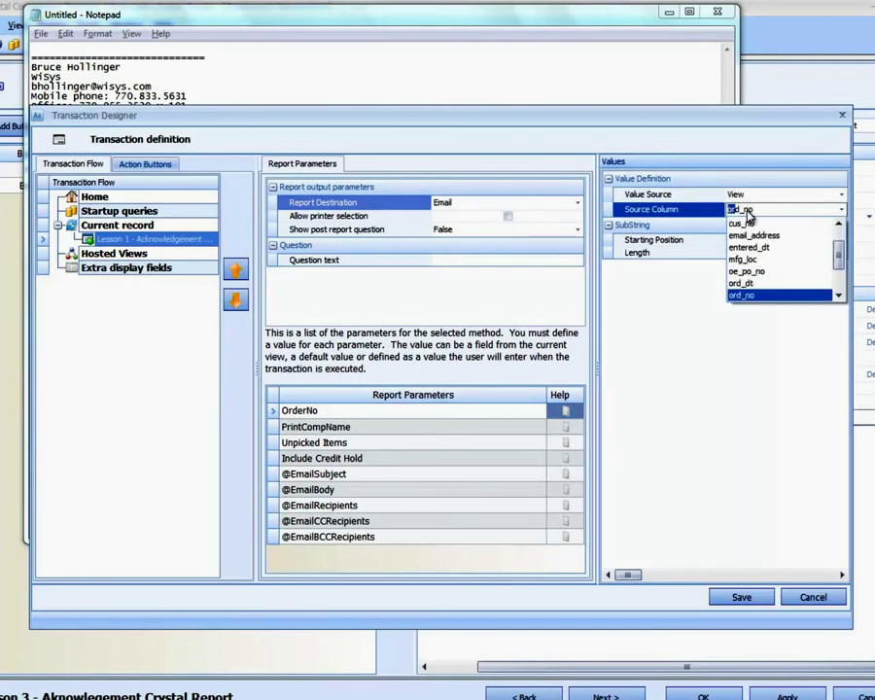
key(Return)
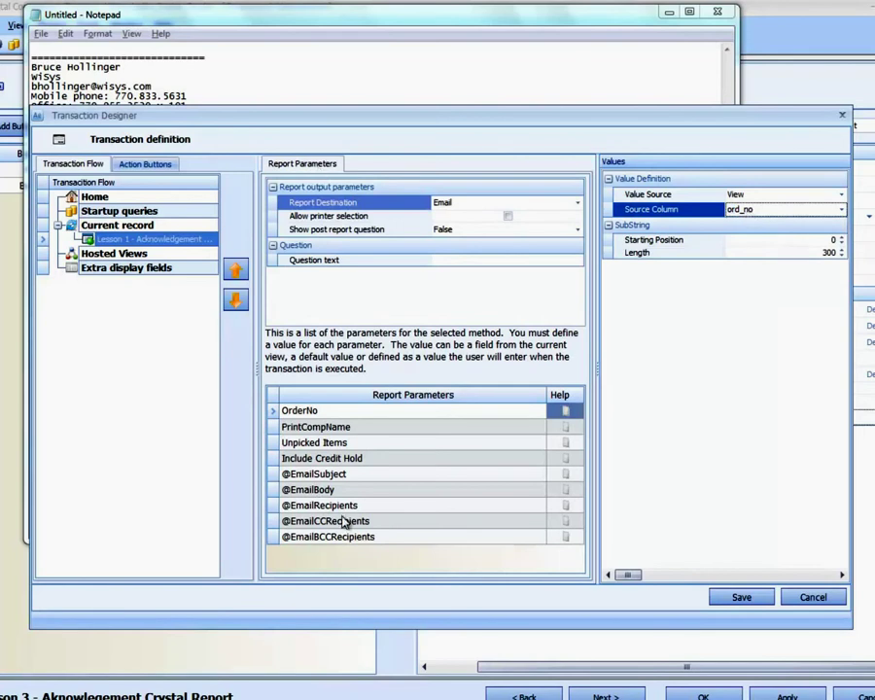
Step: Give the report's PrintCompName parameter the value source Default with a Boolean value of True
click(309, 429)
click(727, 200)
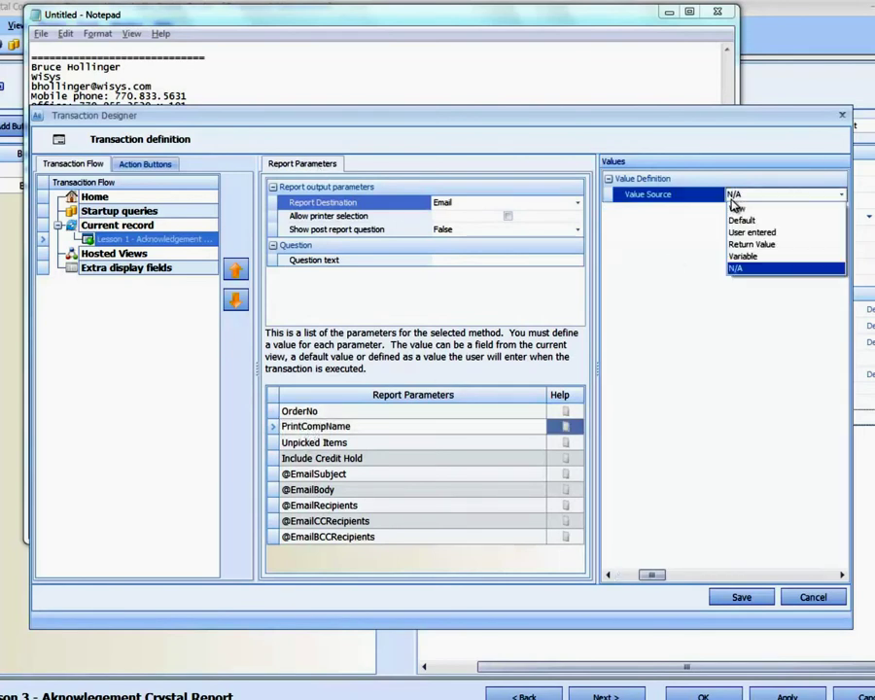
click(741, 222)
click(744, 228)
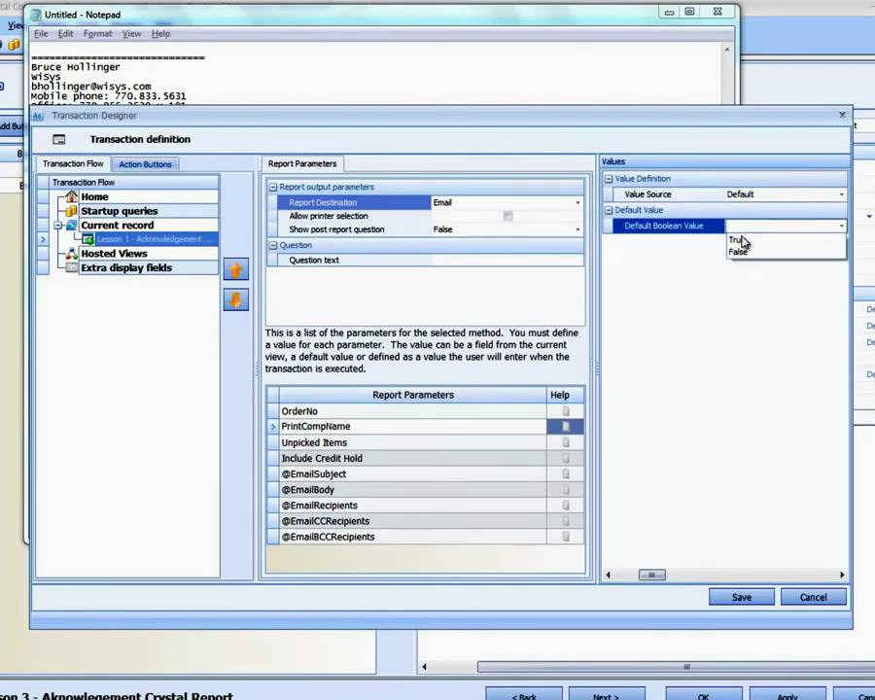
click(735, 239)
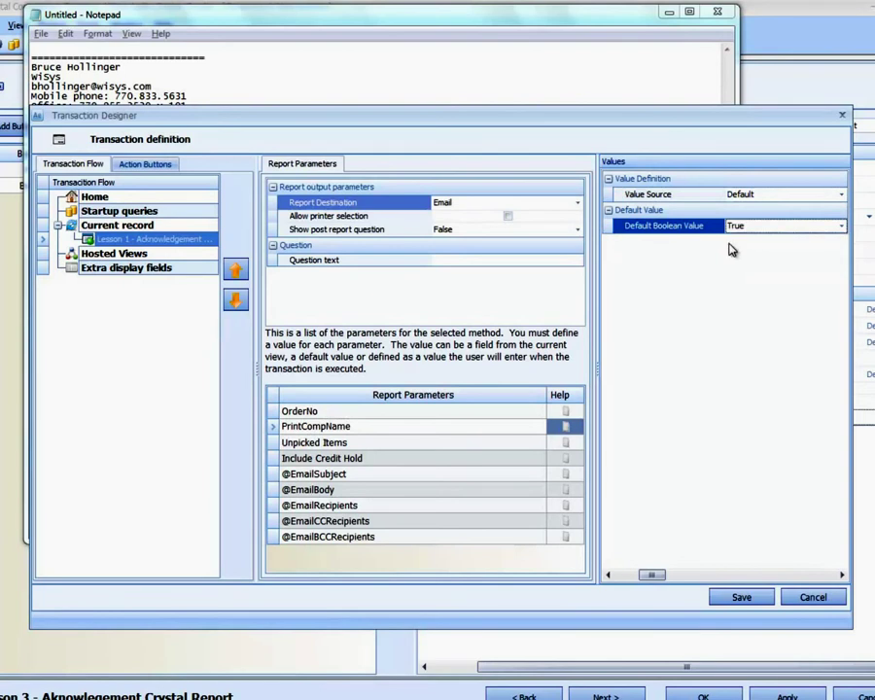
Step: Give the Unpicked Items parameter the value source Default with a Boolean value of True
click(374, 446)
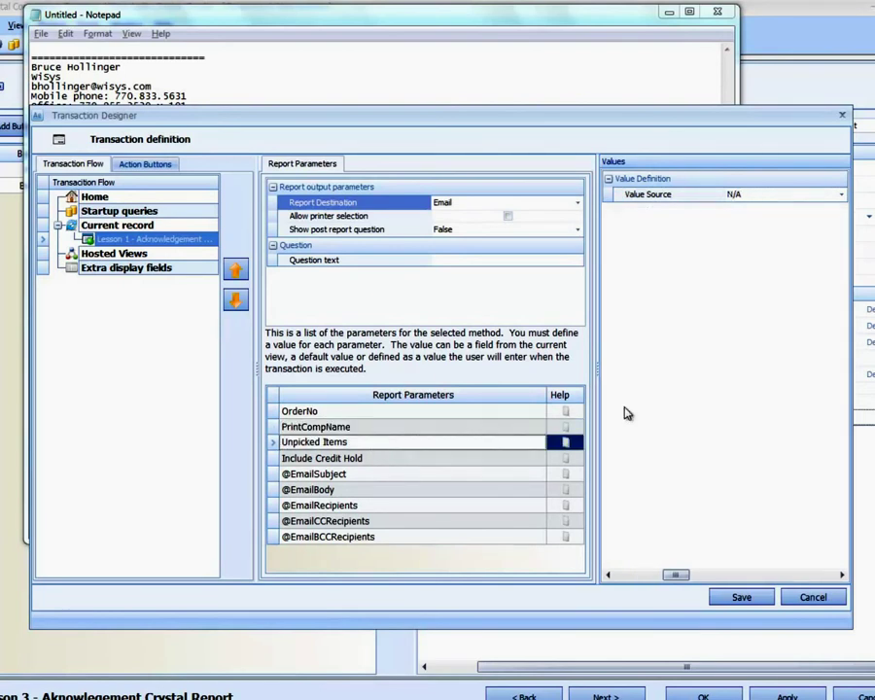
click(747, 202)
click(741, 220)
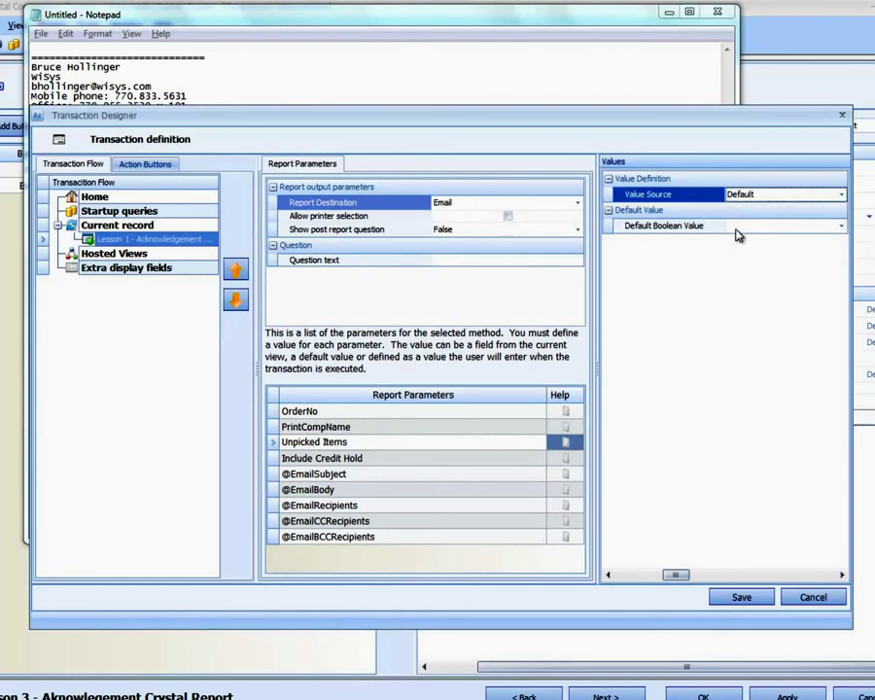
click(747, 226)
click(739, 239)
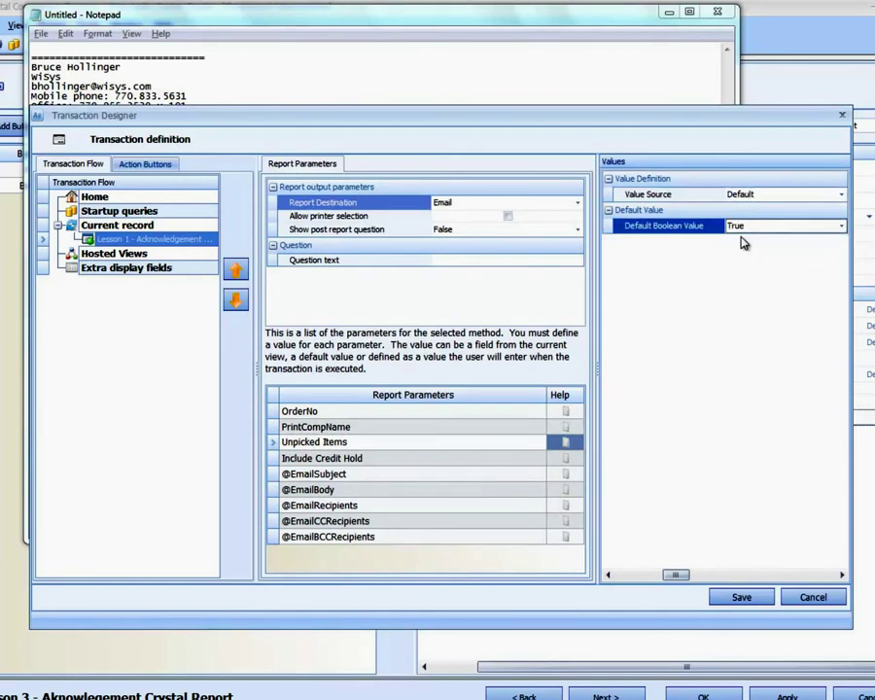
Step: Give the Include Credit Hold parameter the value source Default with a Boolean value of True
click(382, 461)
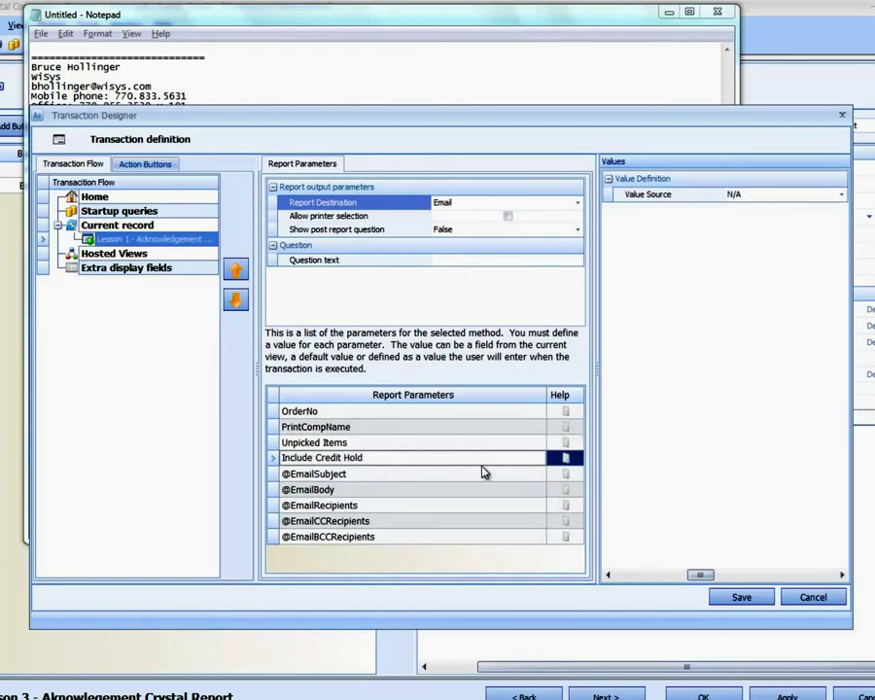
click(764, 199)
click(739, 220)
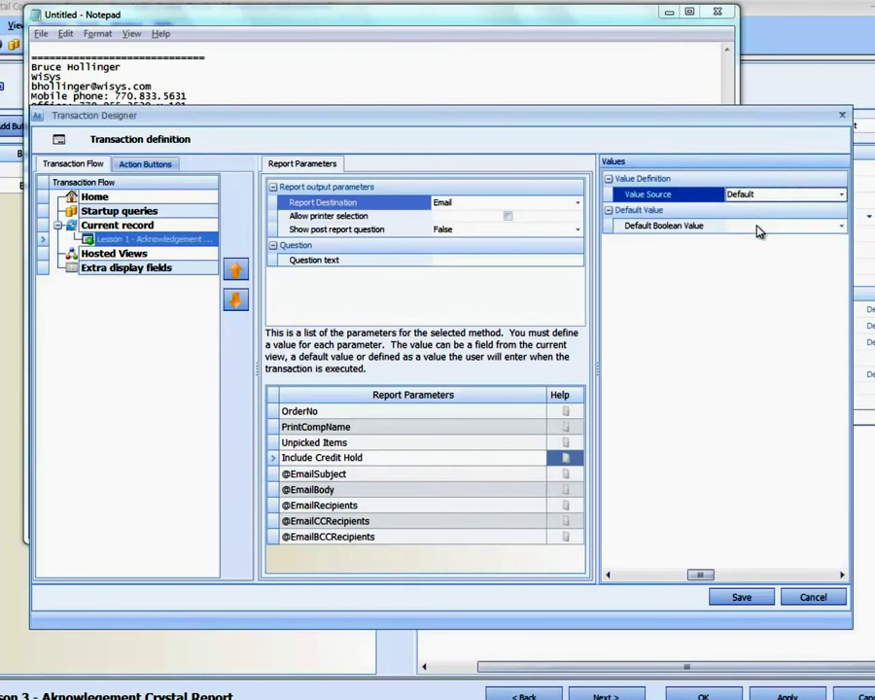
click(758, 229)
click(789, 241)
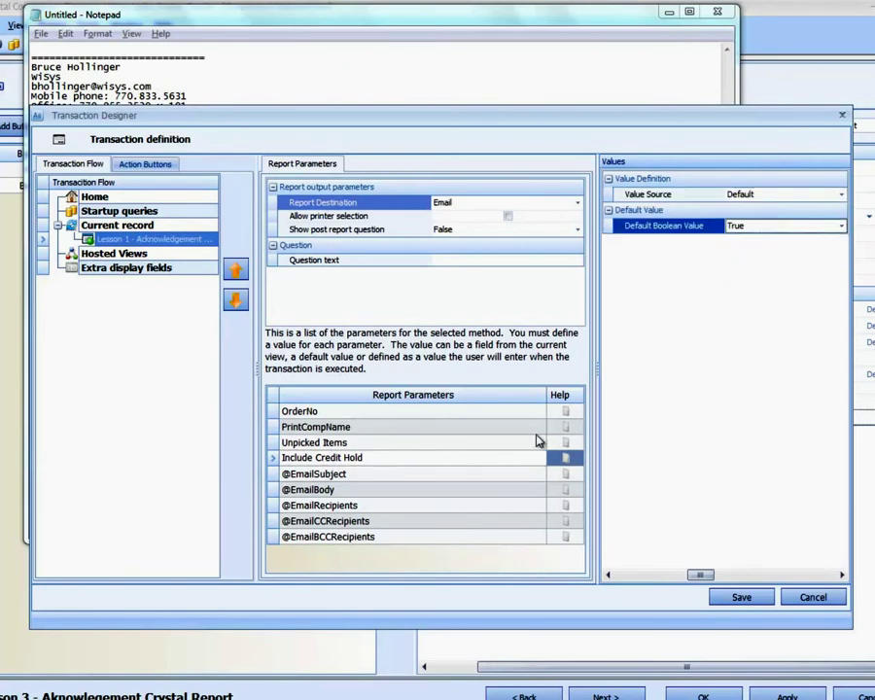
click(377, 477)
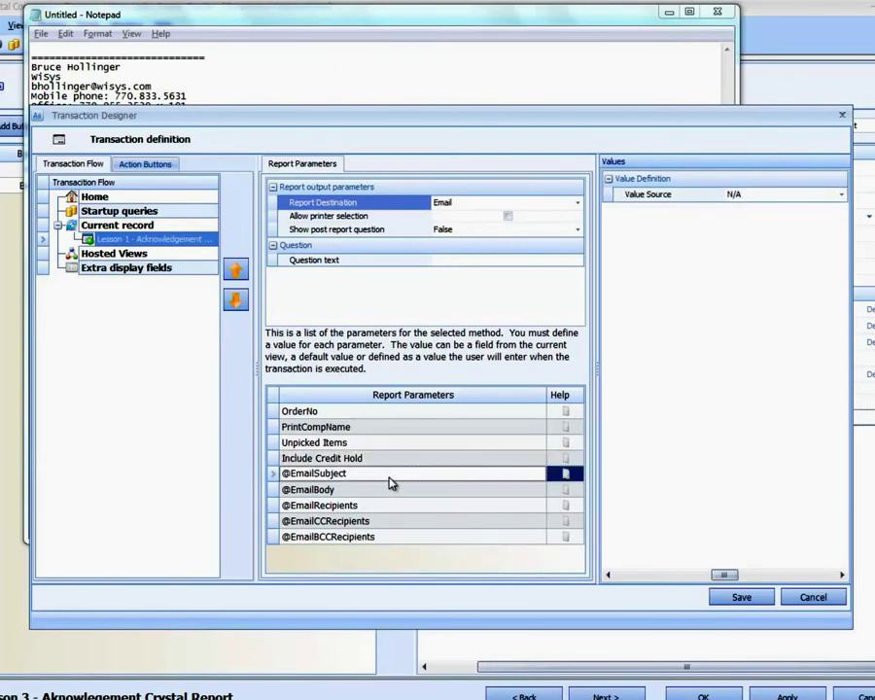
click(807, 197)
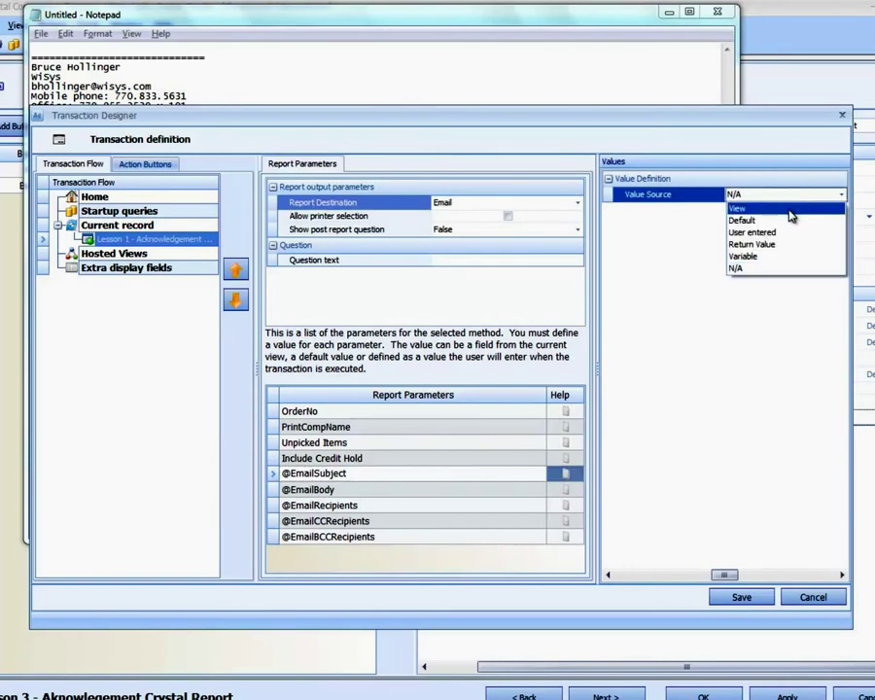
click(785, 219)
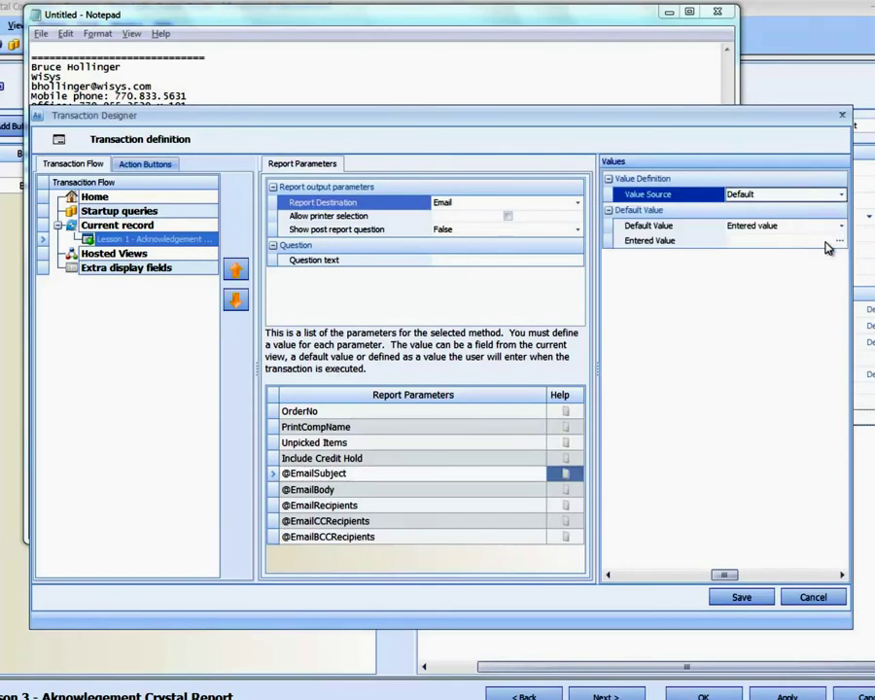
click(839, 247)
click(839, 242)
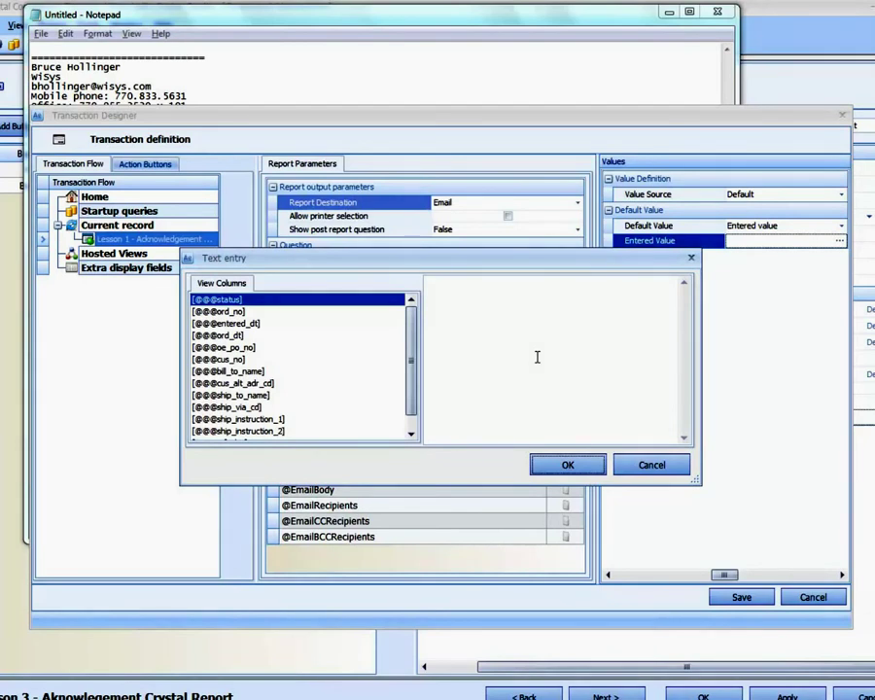
key(Escape)
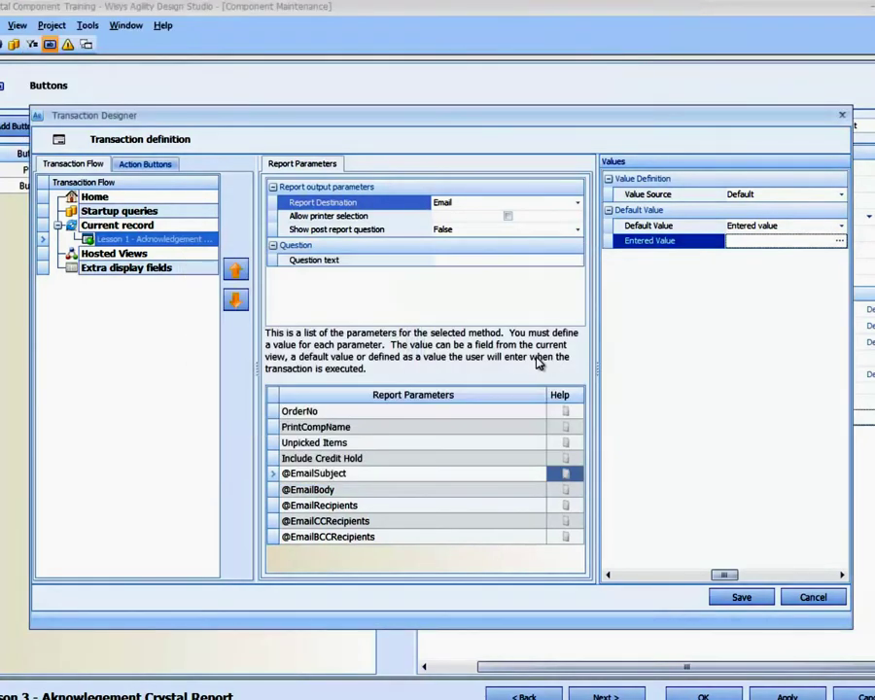
click(839, 241)
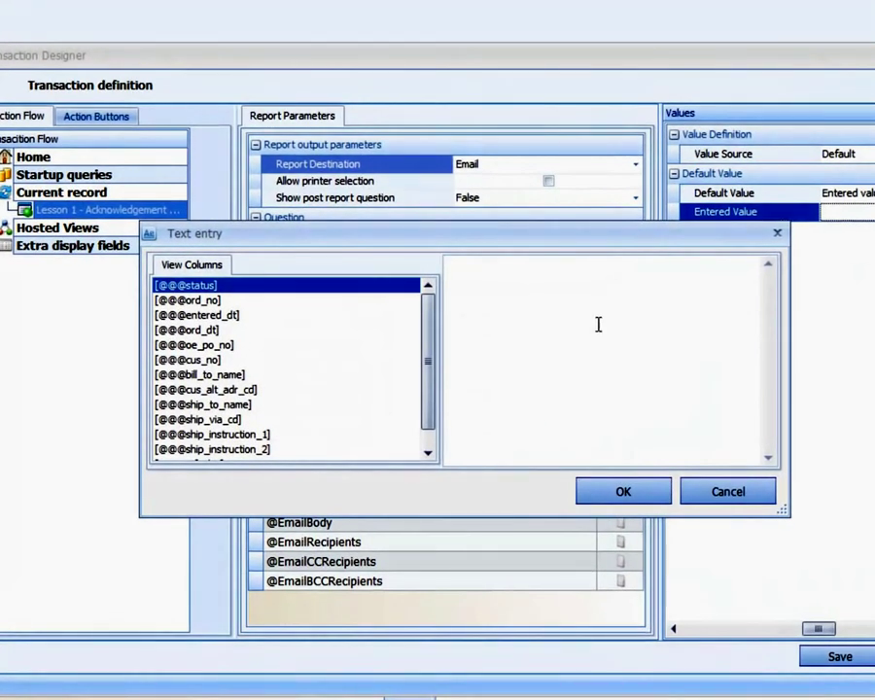
text(Your Order No)
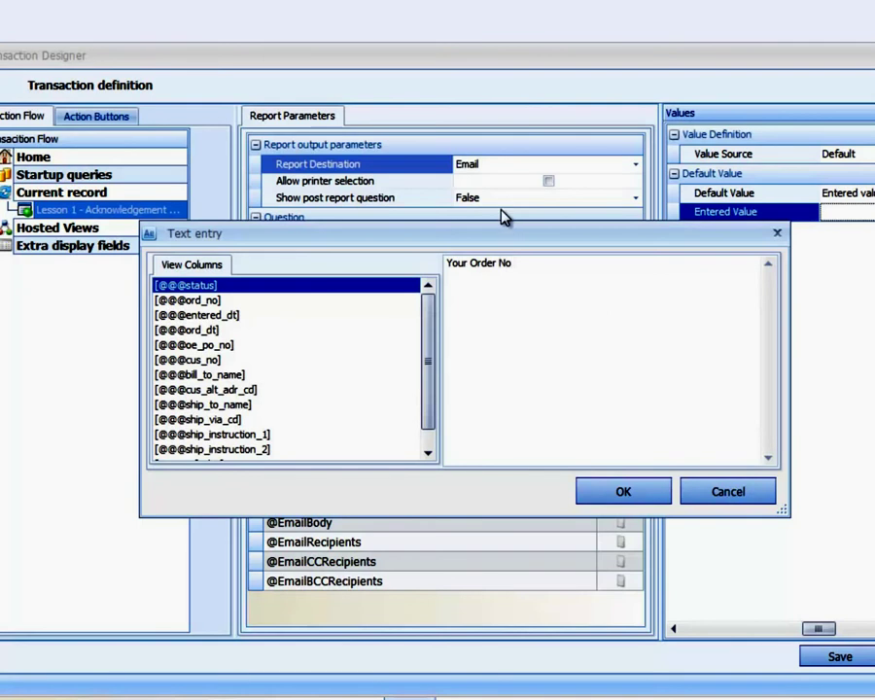
click(226, 301)
double_click(225, 303)
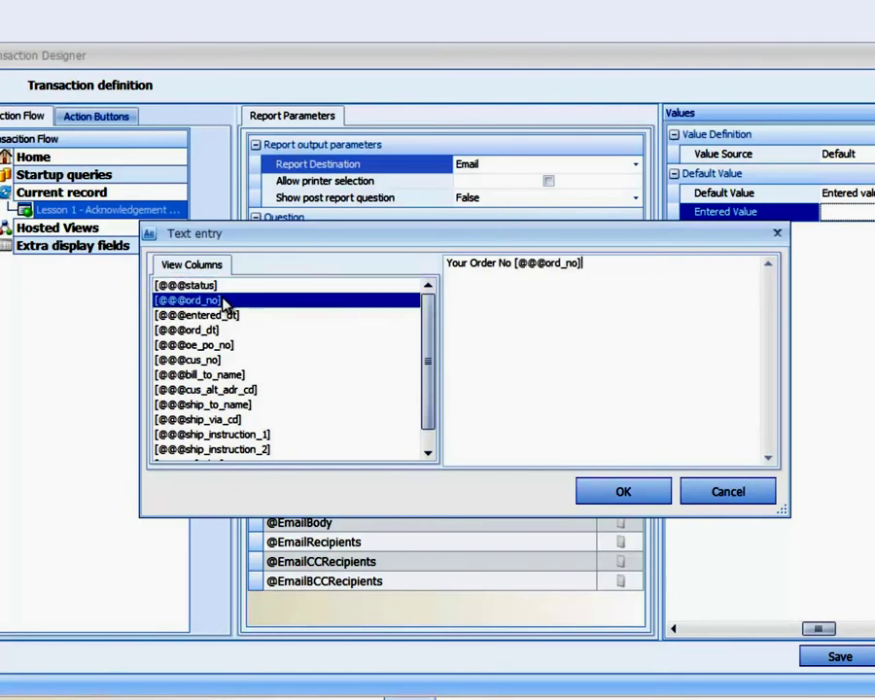
click(522, 334)
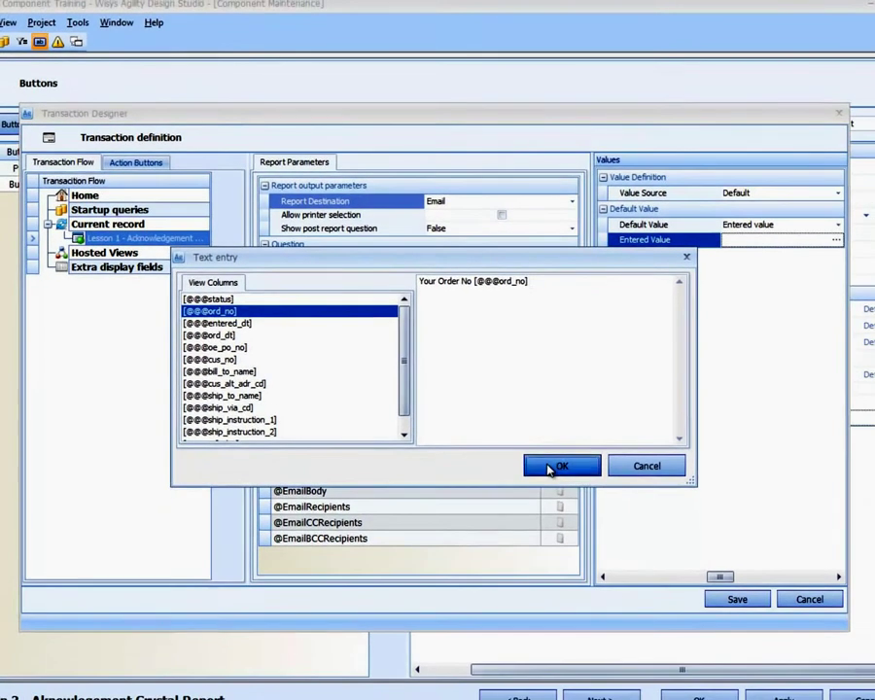
click(623, 491)
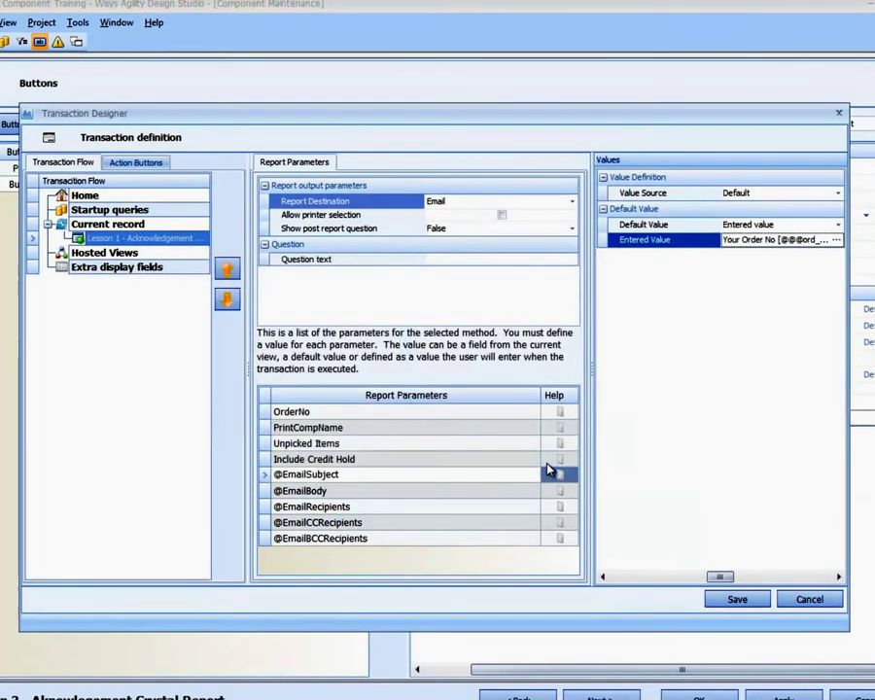
click(389, 492)
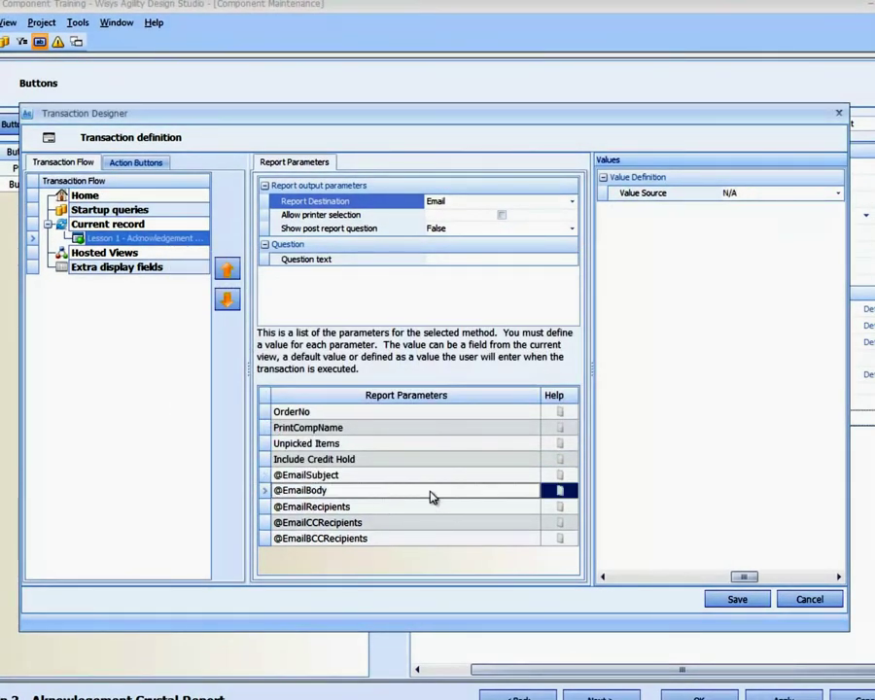
click(818, 197)
click(760, 218)
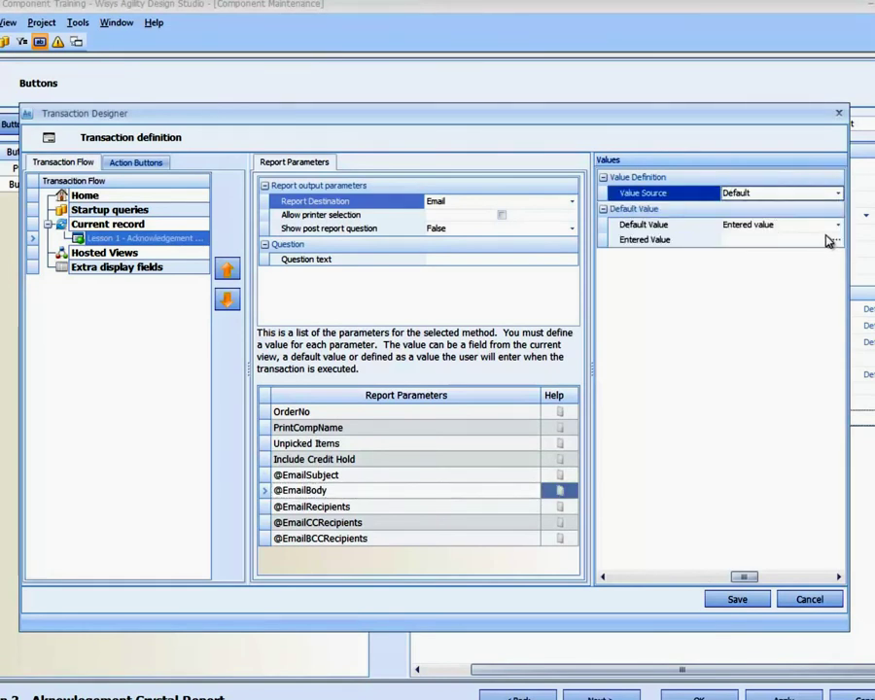
click(835, 239)
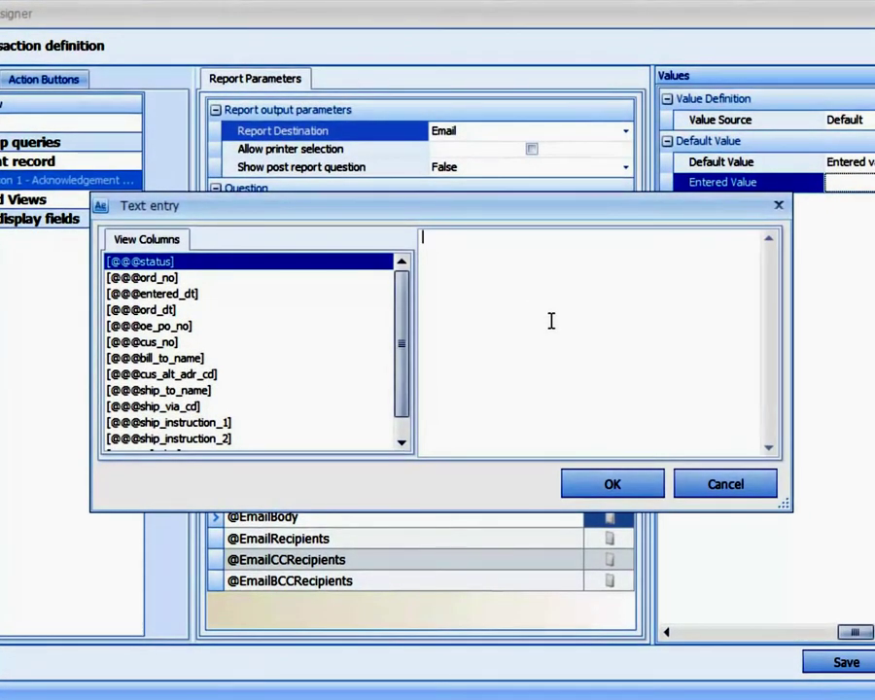
text(Thank you for your)
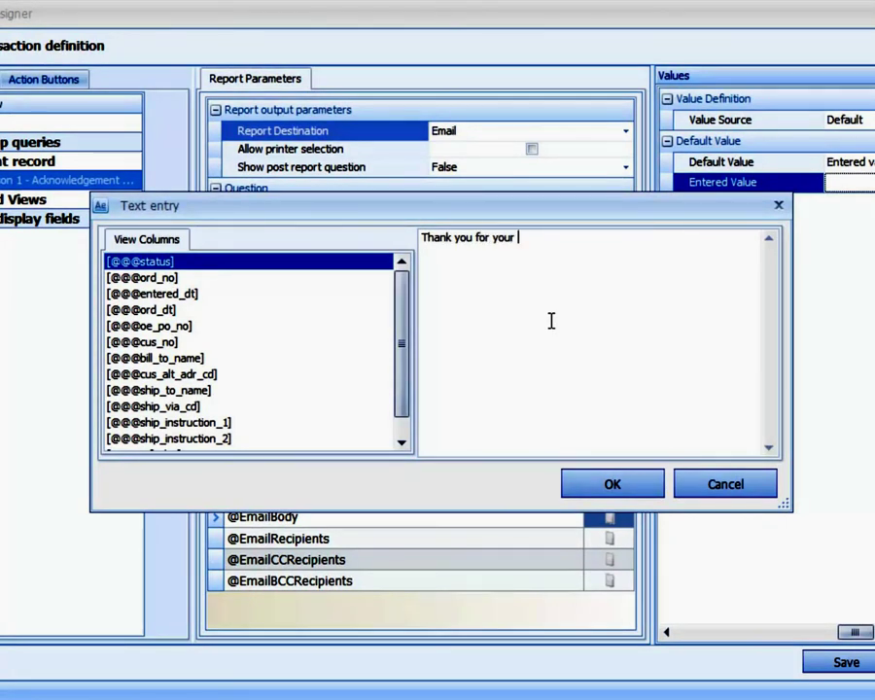
text( Order)
click(163, 279)
double_click(163, 282)
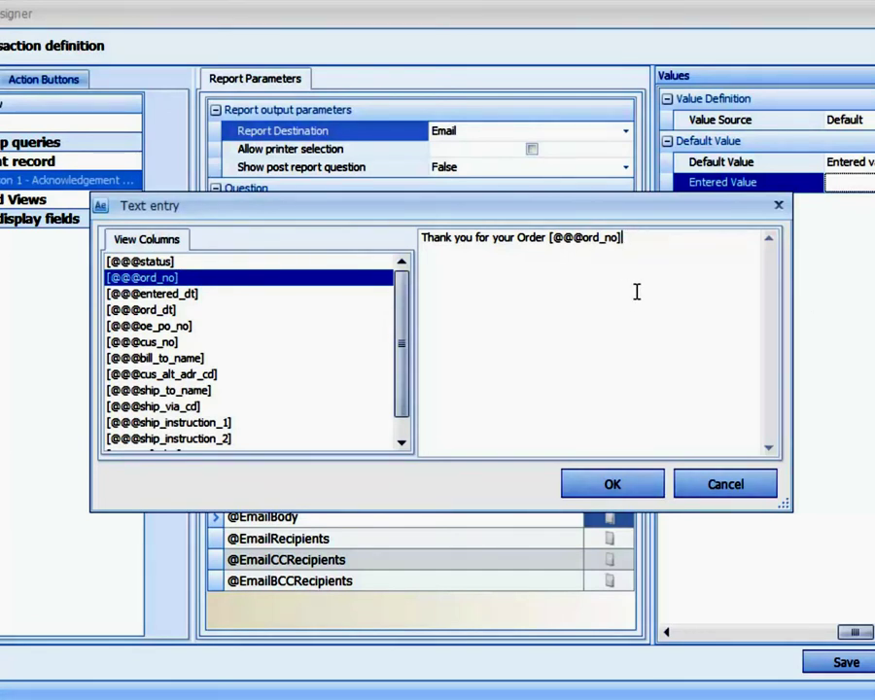
text(which was enteree)
key(BackSpace)
text(d)
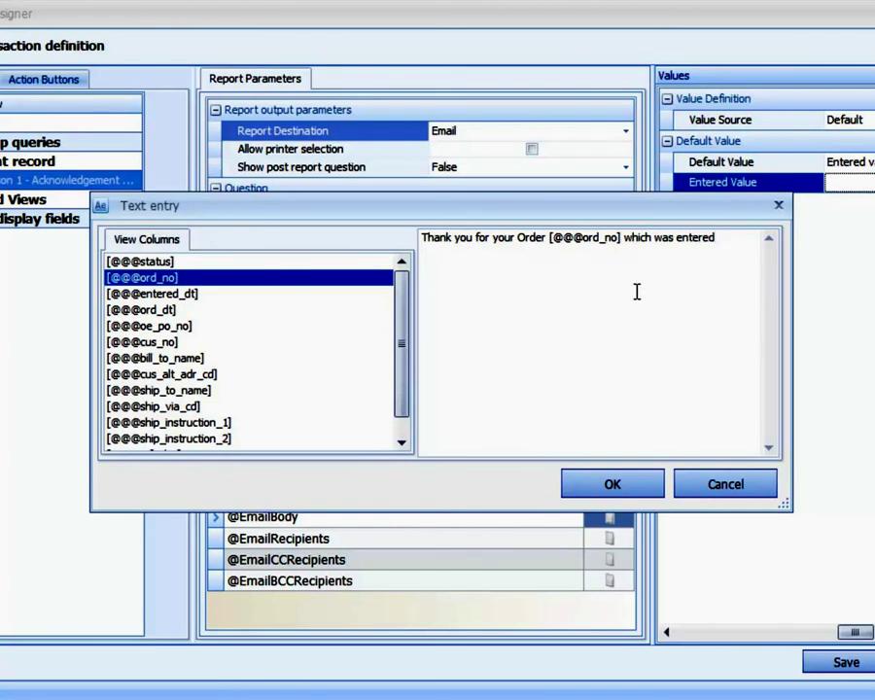
click(188, 295)
double_click(189, 298)
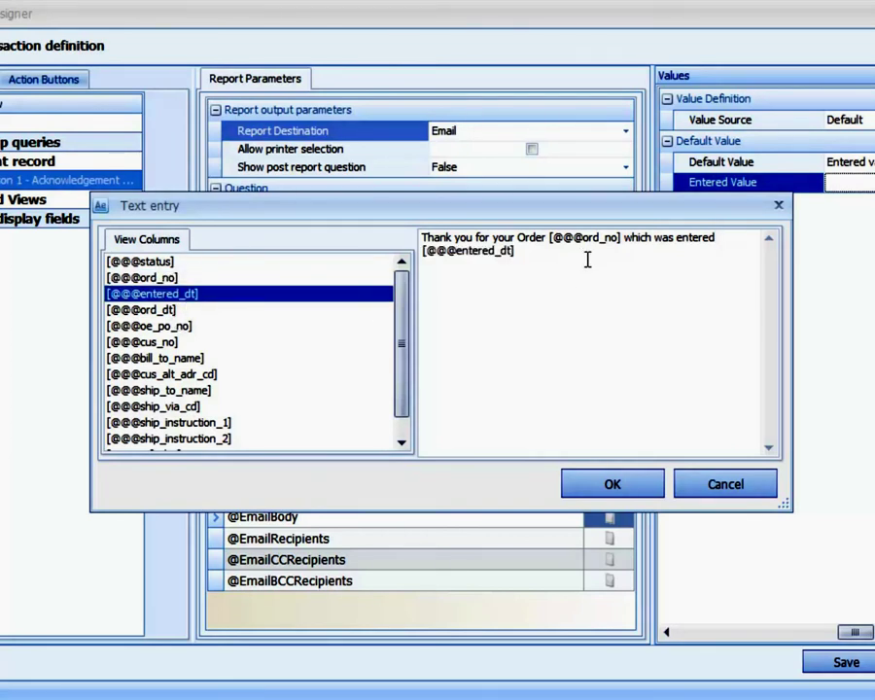
Step: Continue the email body with "and we are in the process of shipping. We have attached our acknowledgement for your"
text(and we are in the process of )
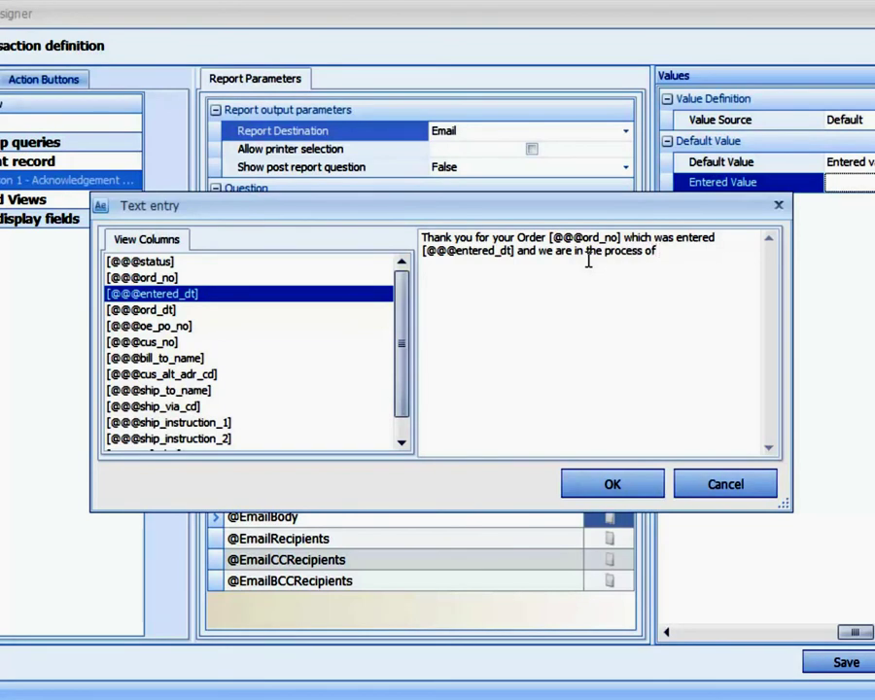
text(shipping. WE have)
key(BackSpace)
key(BackSpace)
key(BackSpace)
key(BackSpace)
key(BackSpace)
key(BackSpace)
text(e ha)
text(ve attached)
text( ou)
text(r ackn)
text(o)
text(wl)
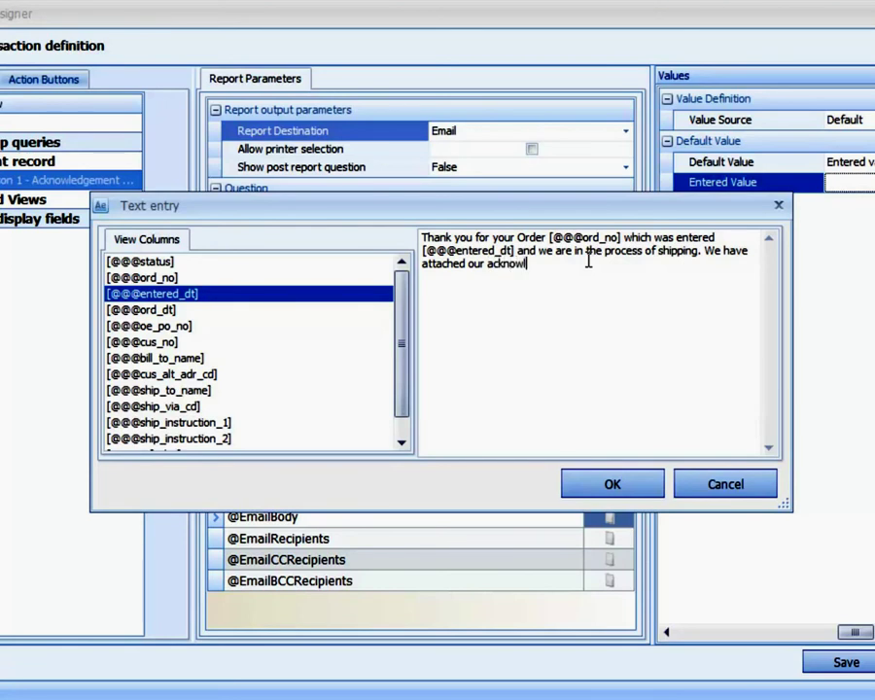
text(edgement for your )
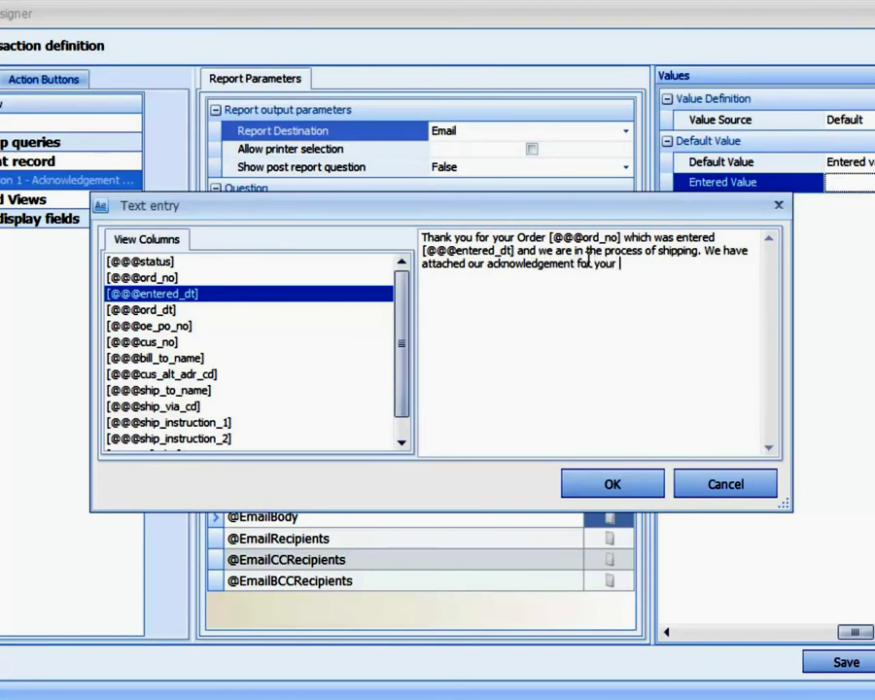
text(verification. Your PO)
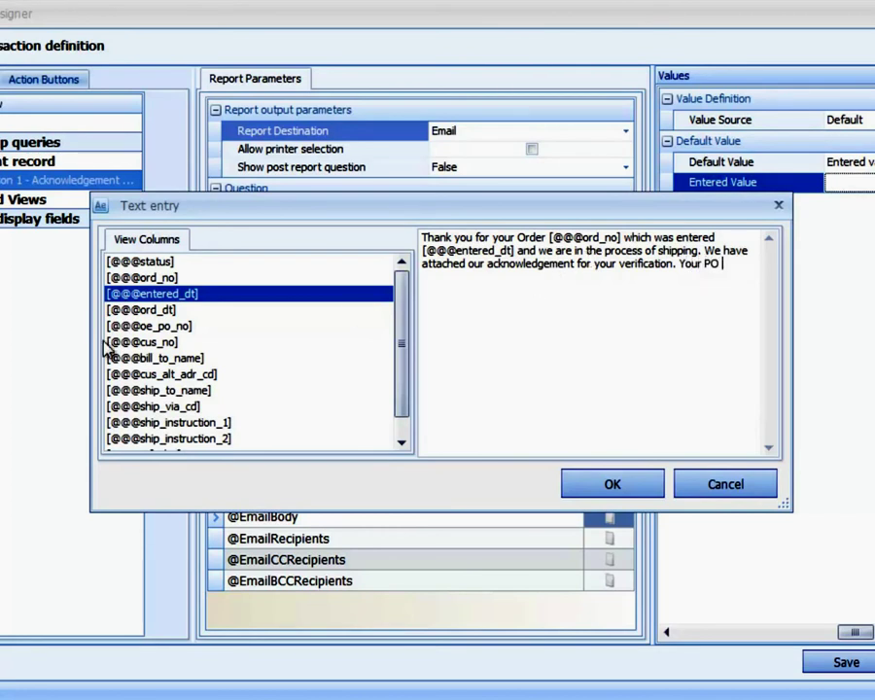
click(143, 328)
double_click(143, 329)
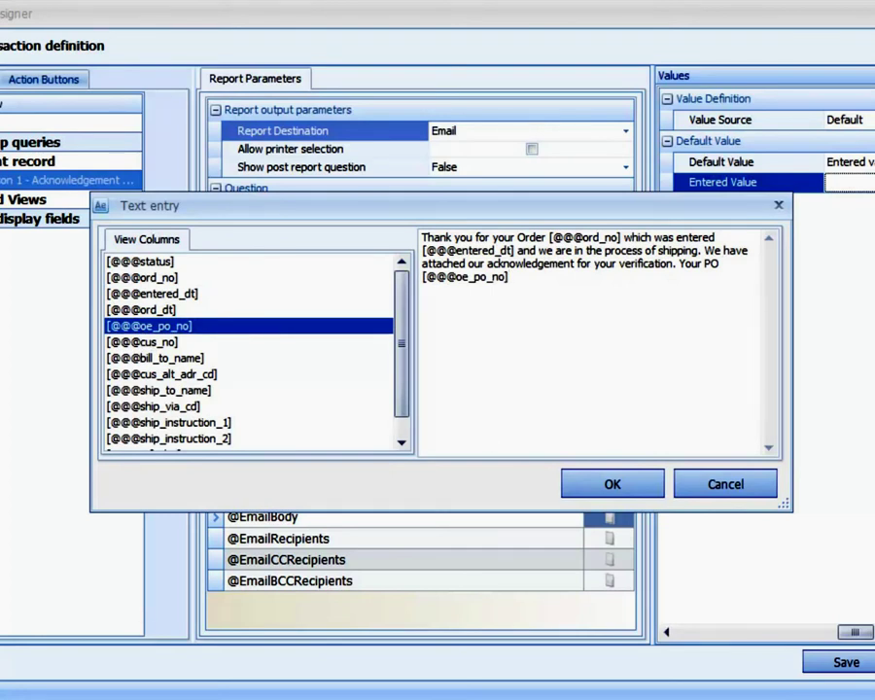
click(437, 277)
text(was)
text( [@@@oe_po_no]. Thank )
text(you for)
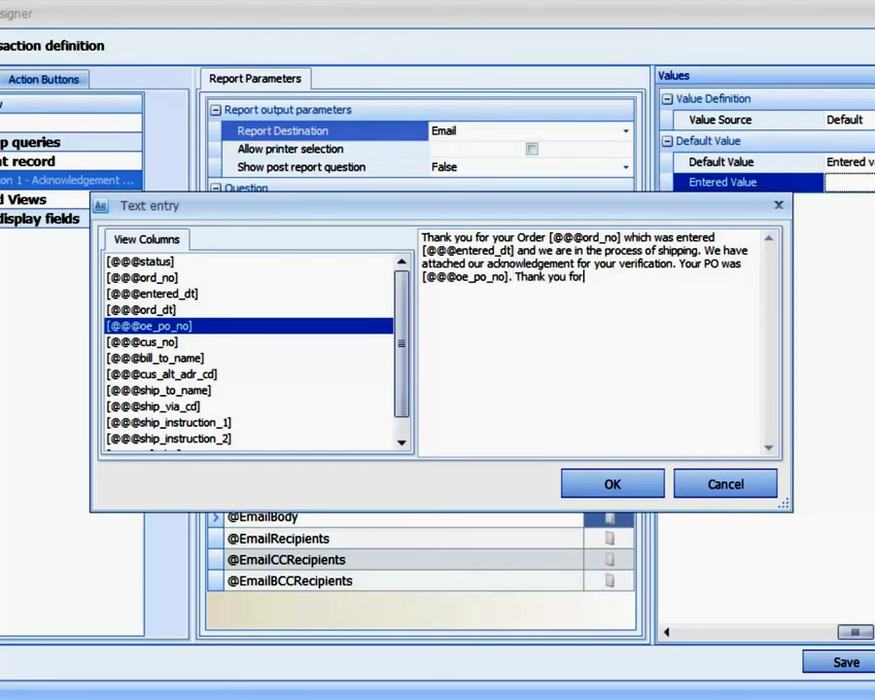
text( your order.)
Step: Paste the copied contact signature block below the email message and remove the extra blank line above it
key(Return)
key(ctrl+v)
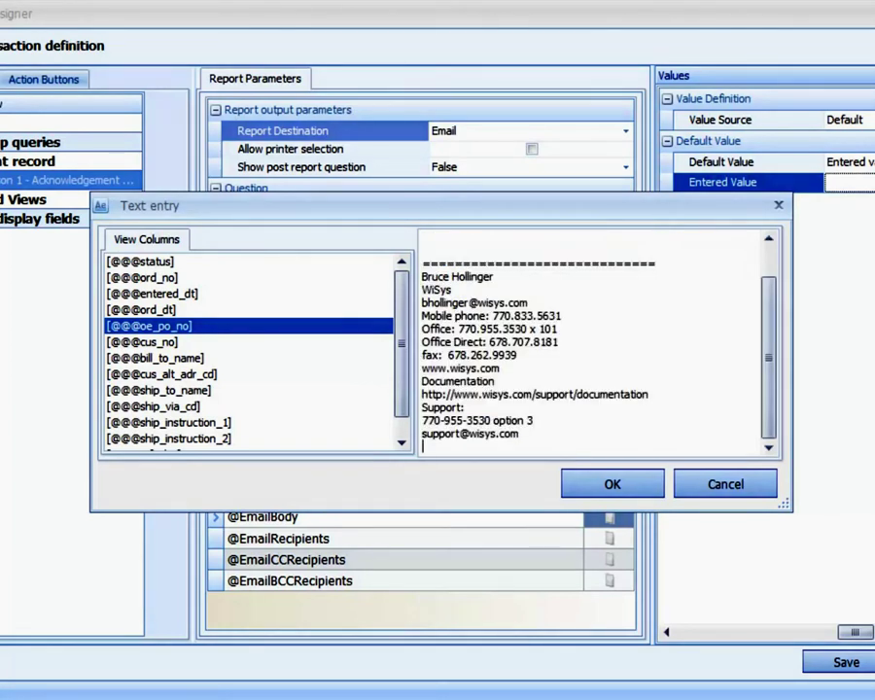
key(ctrl+Home)
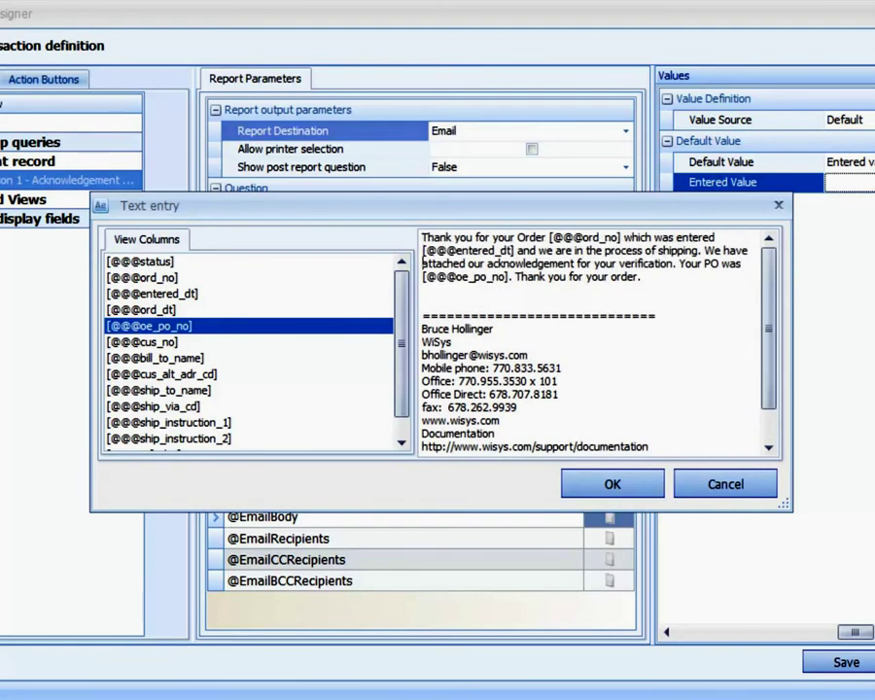
key(BackSpace)
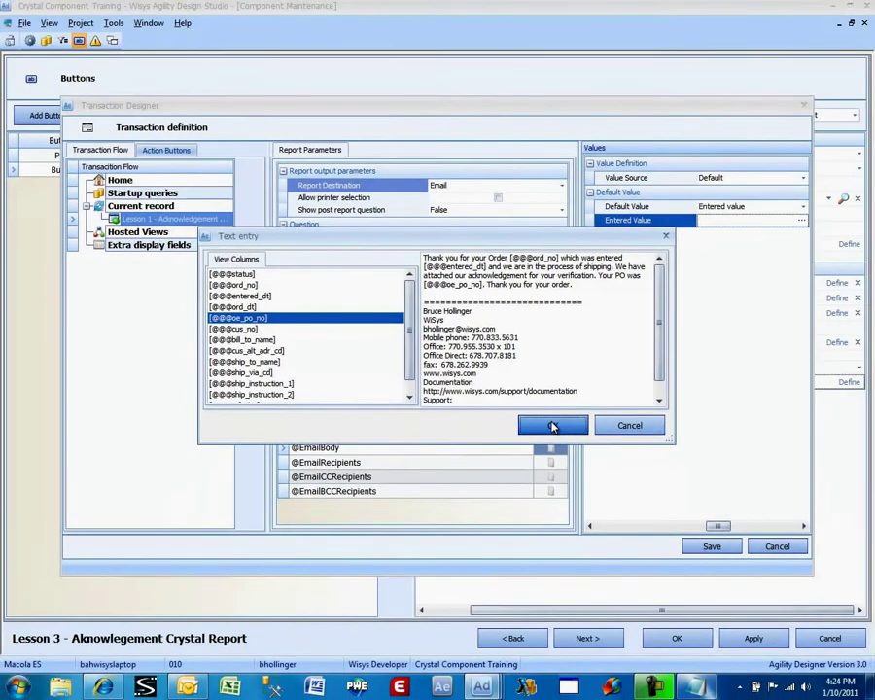
Step: Accept the e-mail body text and save both the e-mail button's transaction definition and the Lesson 3 component
click(611, 483)
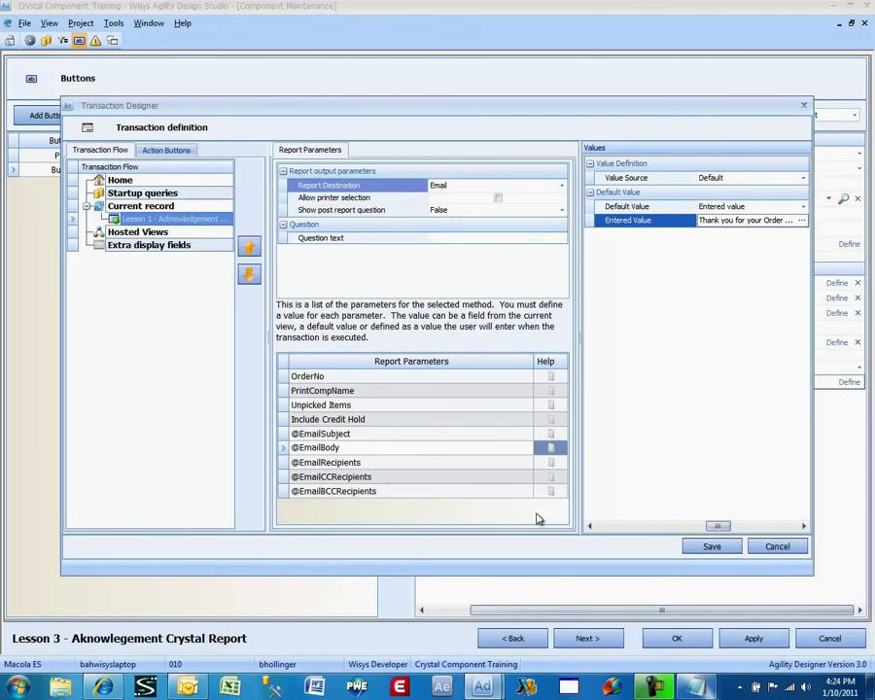
click(711, 548)
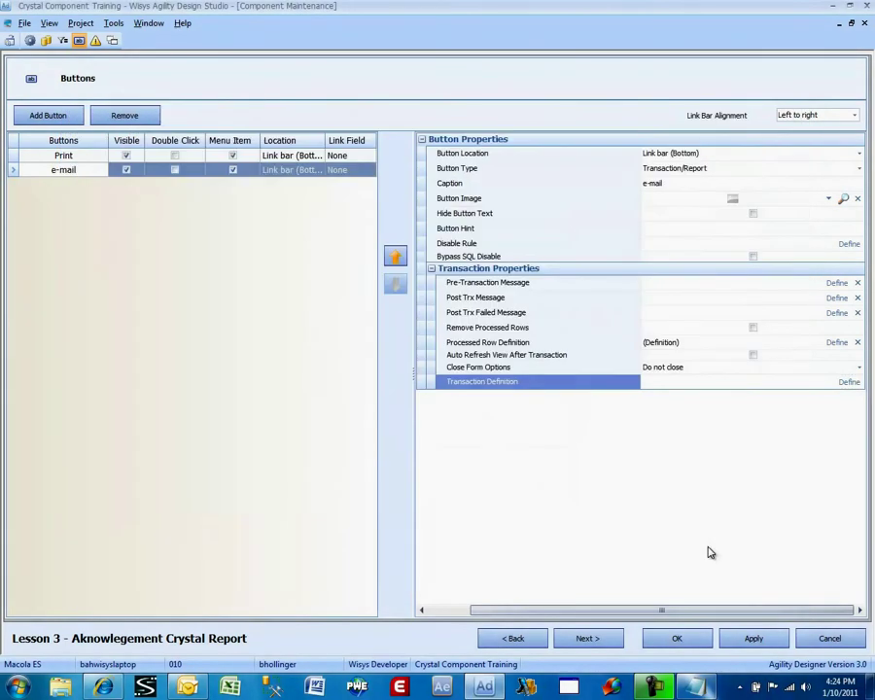
click(692, 640)
Step: Preview the Lesson 3 component with the customer range starting and ending at Outdoor Adventure Outlet
right_click(408, 142)
click(416, 144)
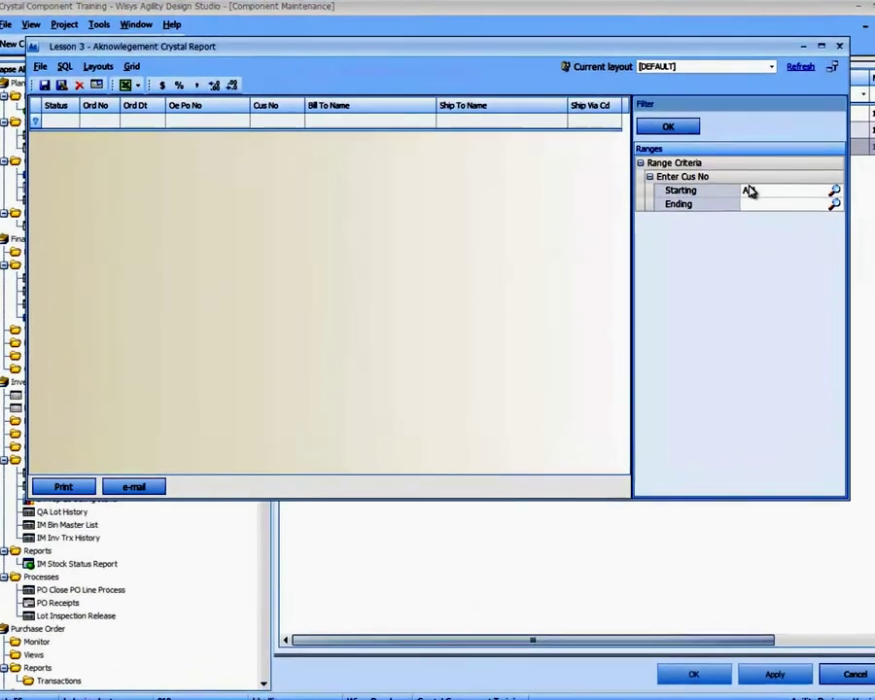
click(834, 190)
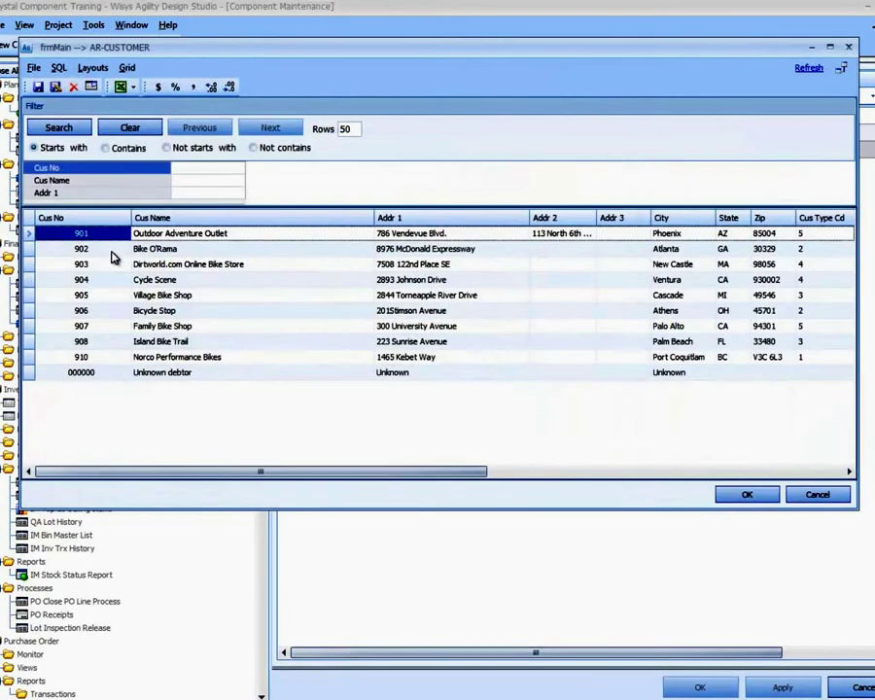
double_click(121, 238)
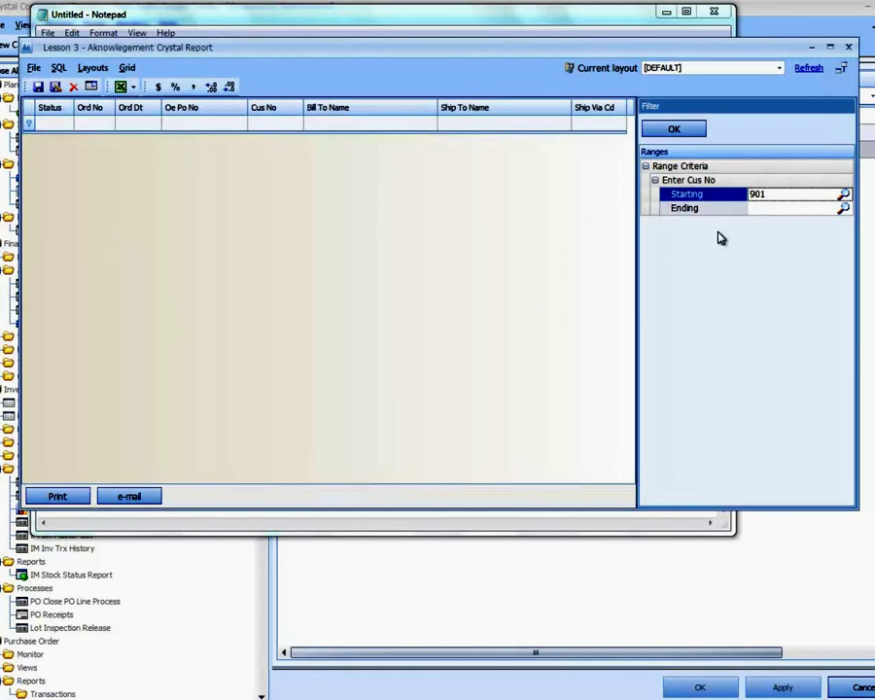
key(Tab)
key(shift+Tab)
click(691, 135)
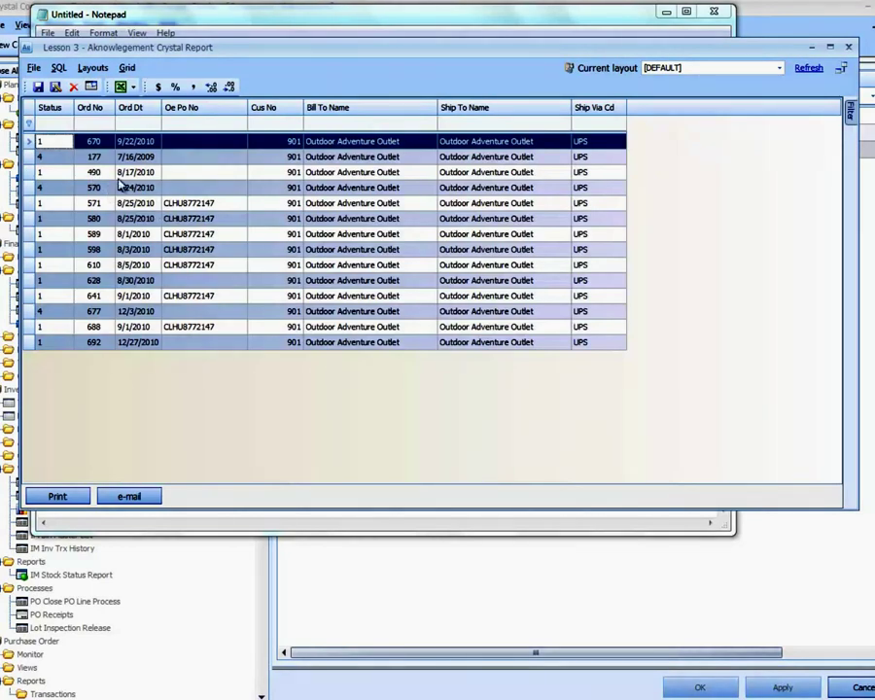
Step: Try to e-mail the acknowledgement for the order dated 8/17/2010, and close the preview
click(118, 173)
right_click(118, 173)
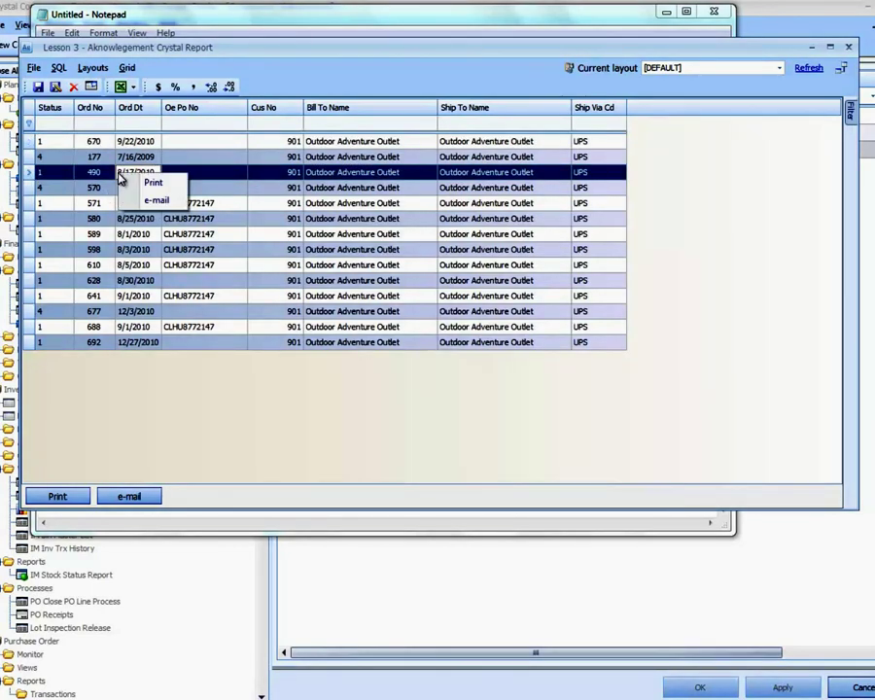
click(140, 197)
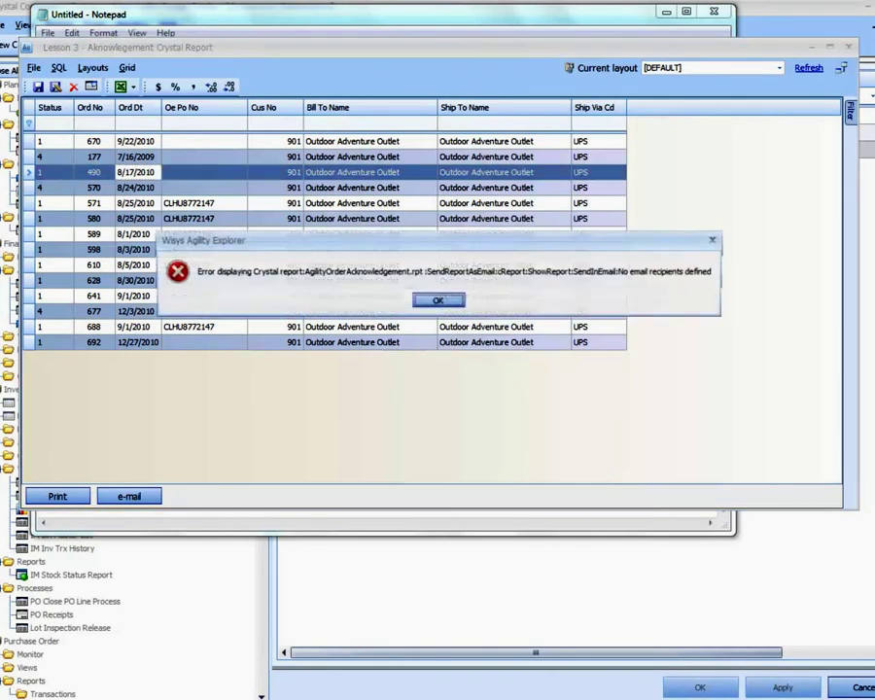
click(439, 301)
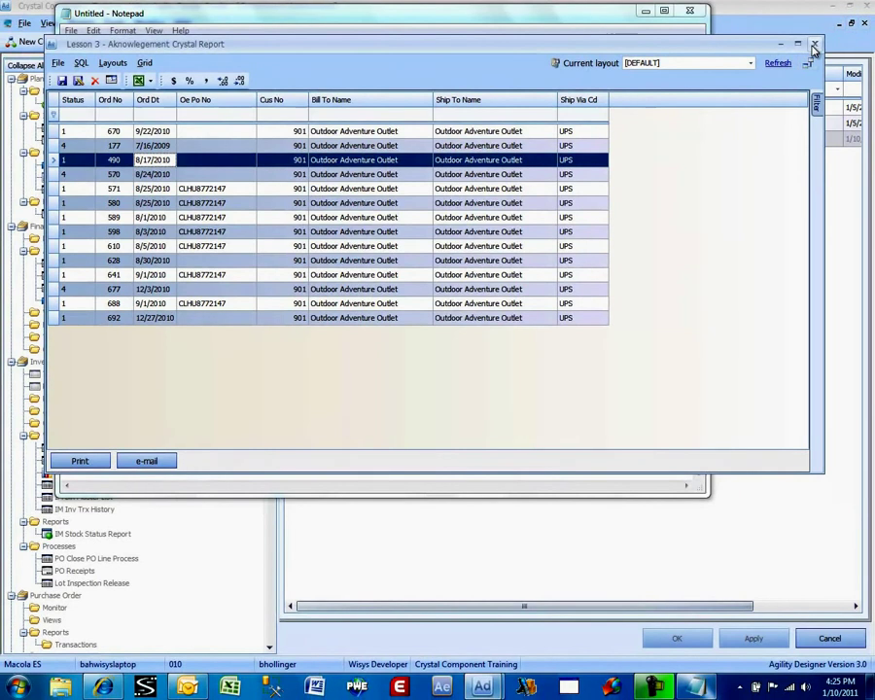
click(814, 48)
click(746, 321)
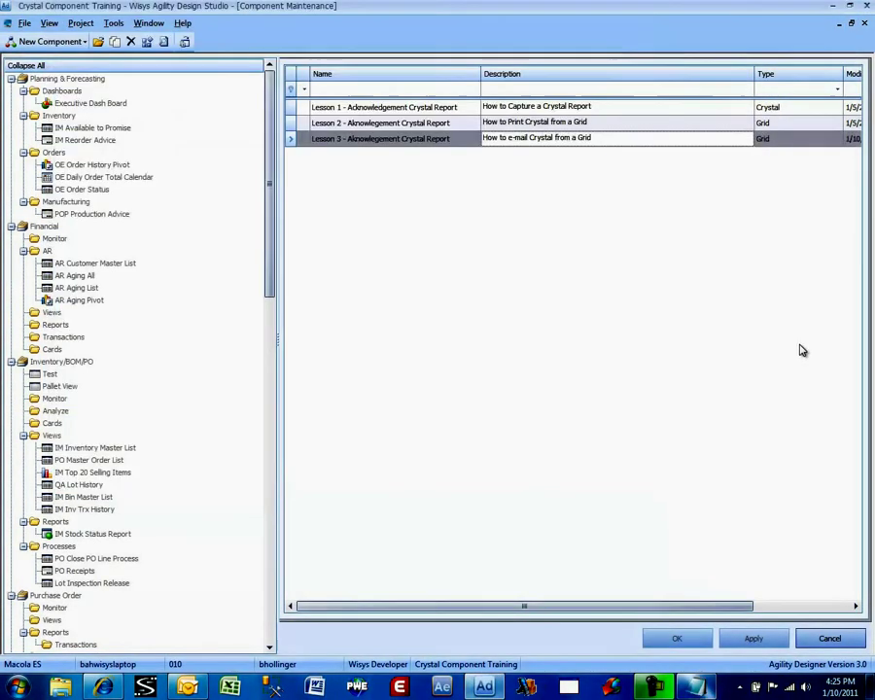
Step: Reopen the Lesson 3 e-mail button's transaction definition at the report parameters of the Lesson 1 acknowledgement report
double_click(366, 147)
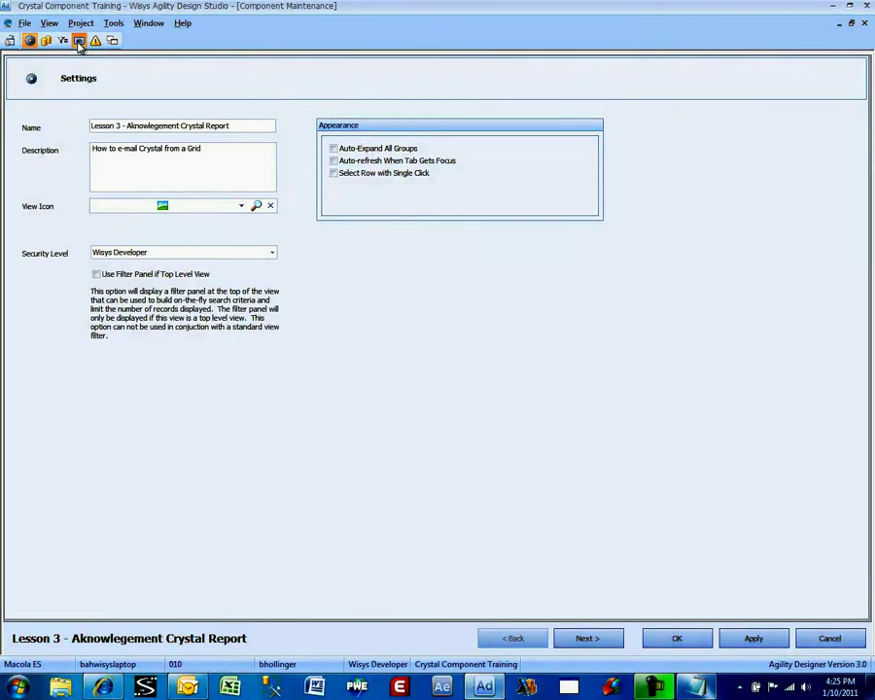
click(81, 43)
click(101, 171)
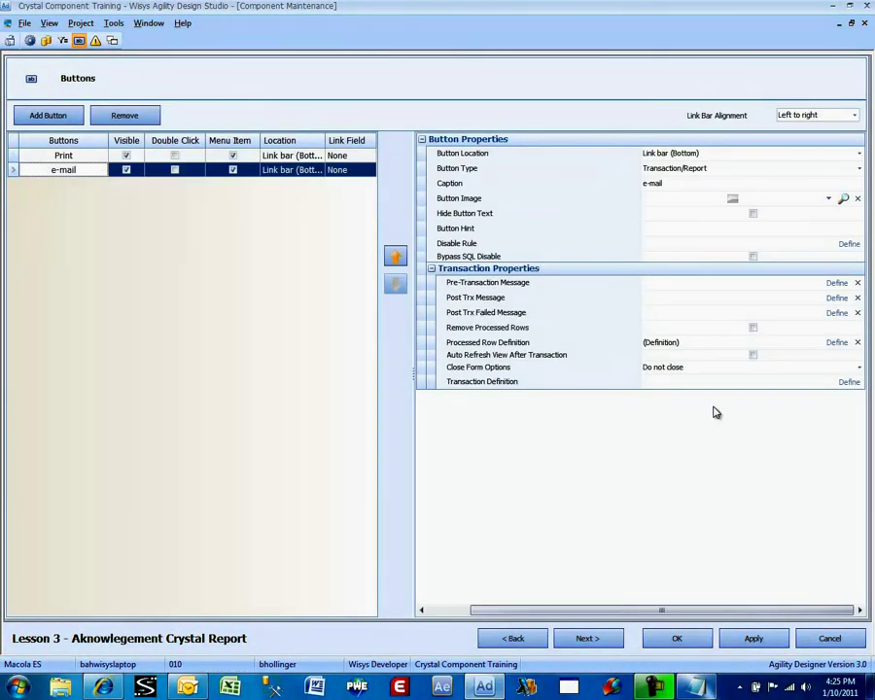
click(841, 382)
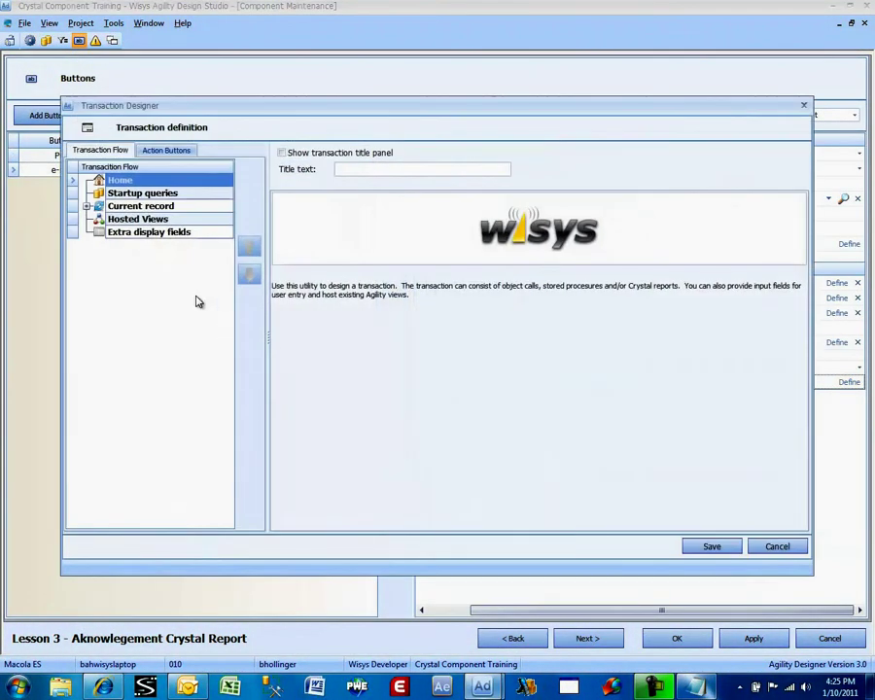
double_click(129, 206)
click(126, 220)
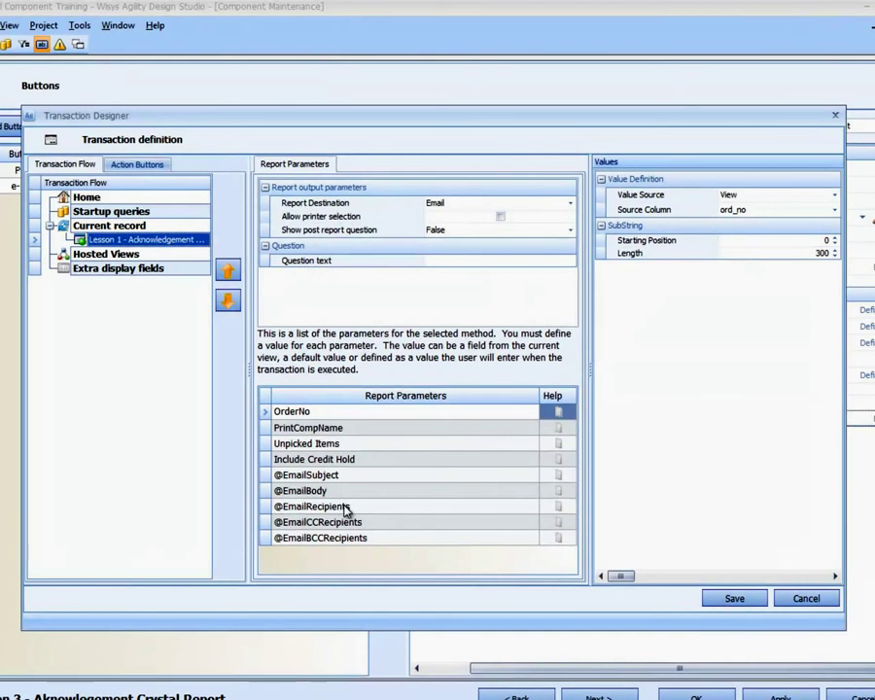
click(345, 506)
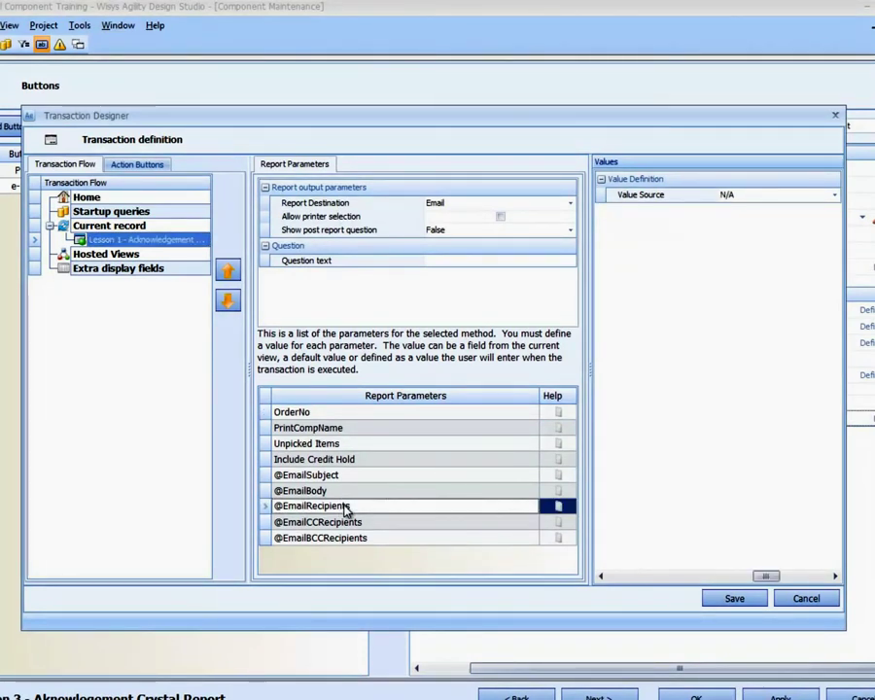
click(760, 198)
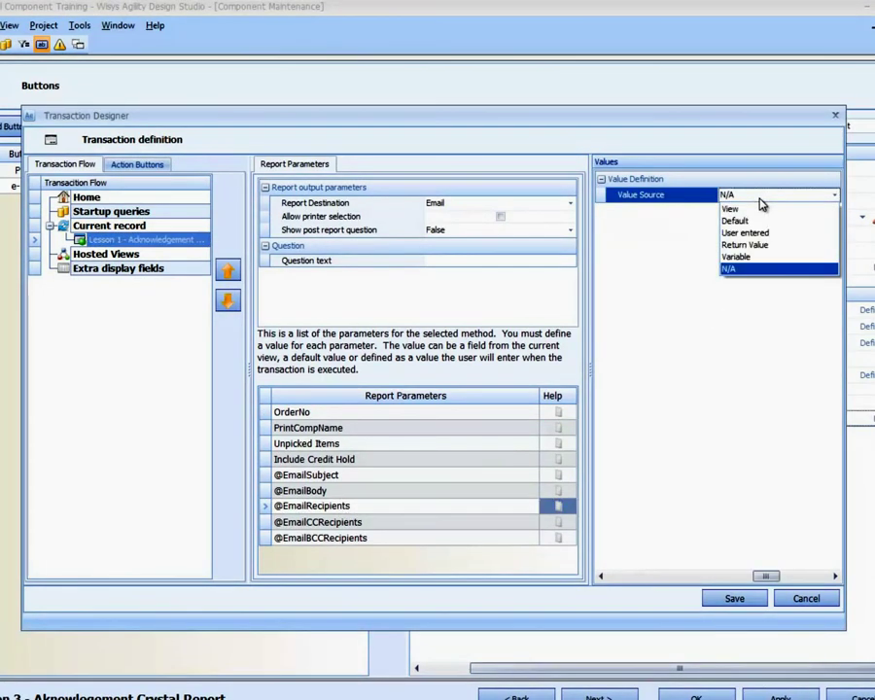
click(761, 210)
click(761, 212)
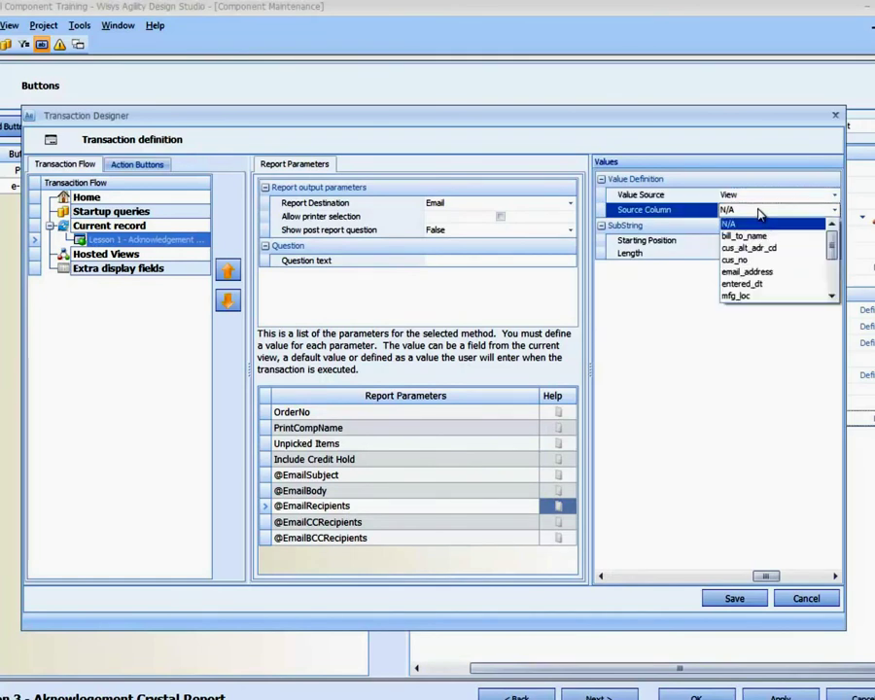
scroll(835, 290, down, 5)
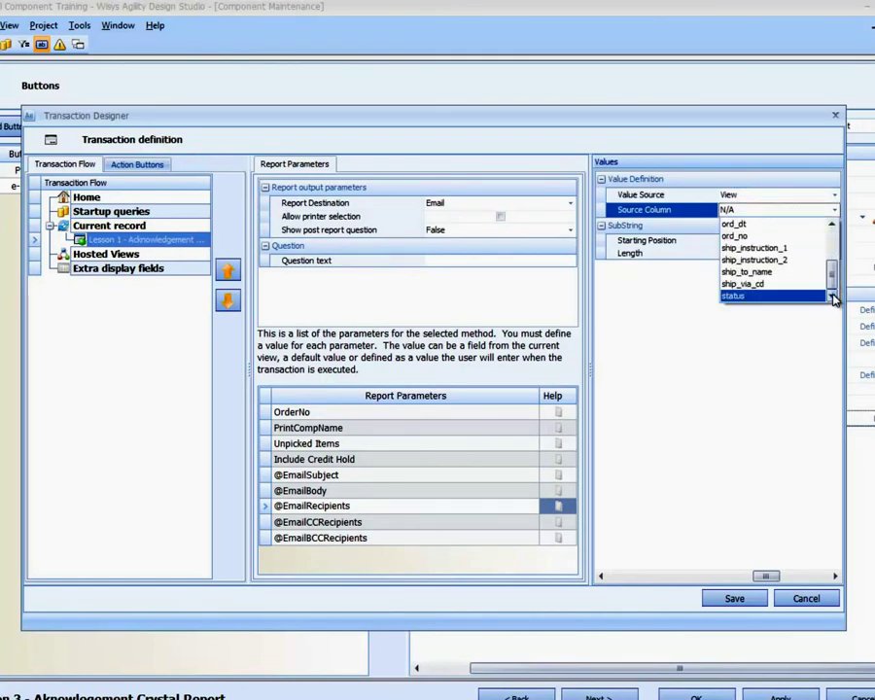
drag(833, 277, 832, 262)
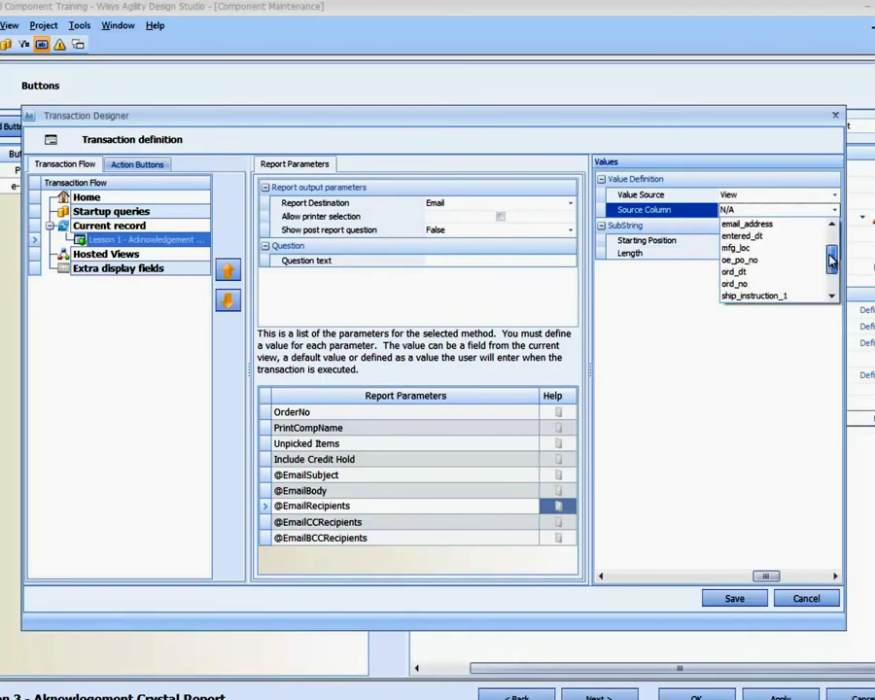
click(775, 225)
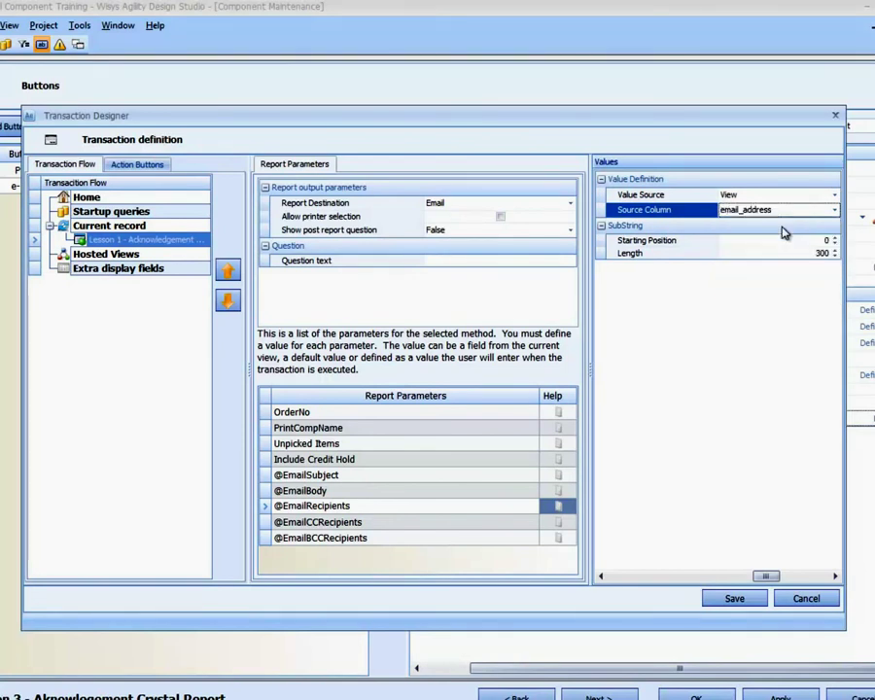
click(747, 600)
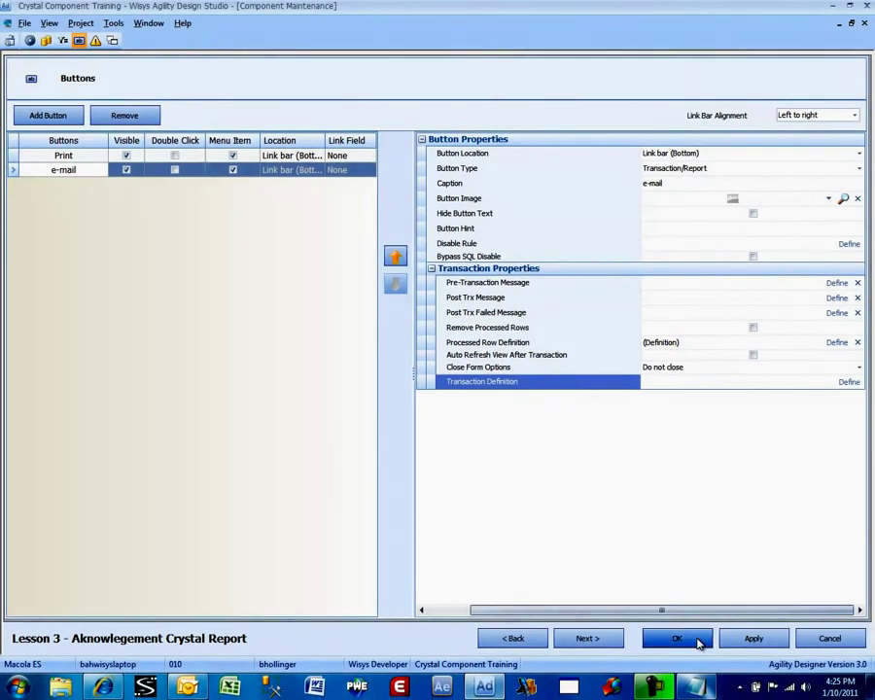
click(698, 641)
Step: Preview Lesson 3 with the existing customer range and e-mail the acknowledgement for the order dated 8/17/2010
right_click(446, 144)
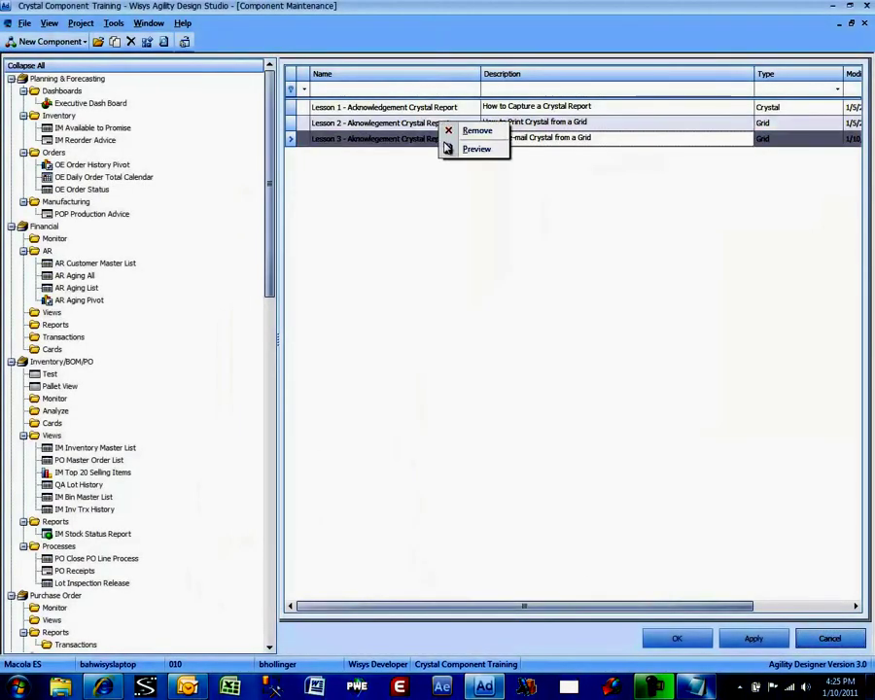
click(471, 149)
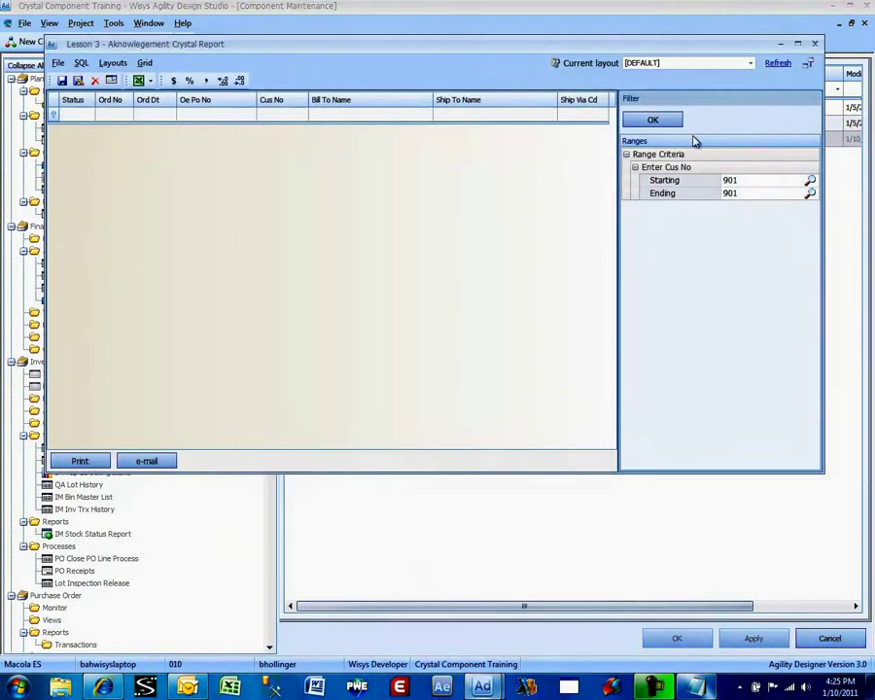
click(657, 121)
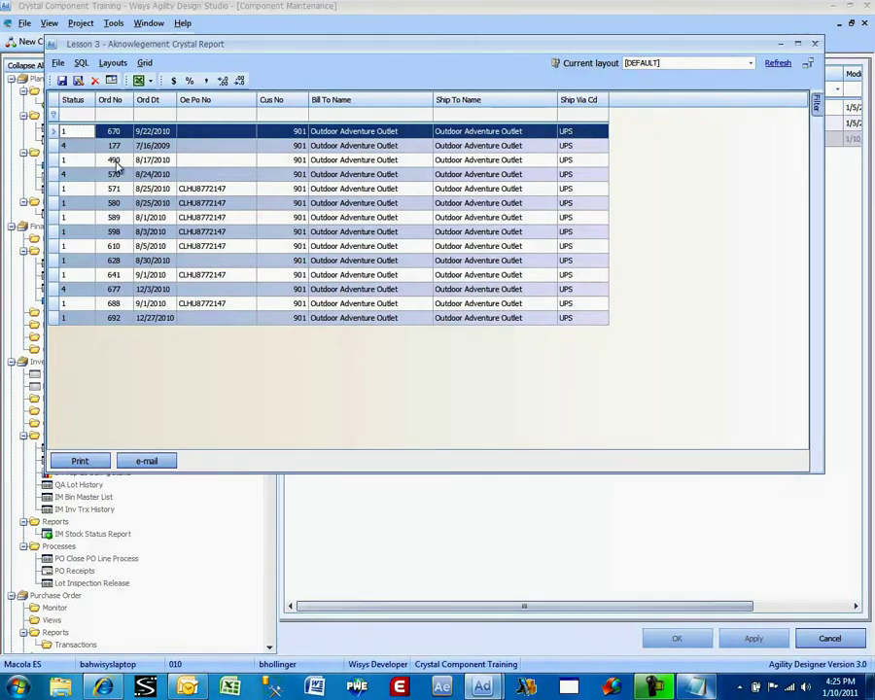
click(117, 161)
right_click(125, 161)
click(139, 186)
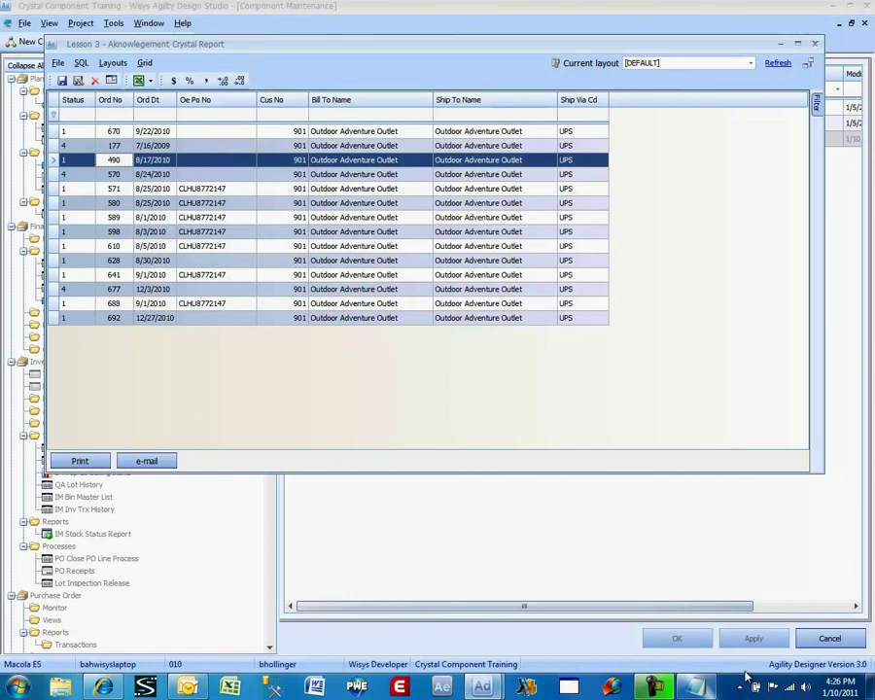
Step: Switch to the received Outlook message, check its text and attached AgilityOrderAcknowledgement.pdf, and close the message and component preview
click(710, 630)
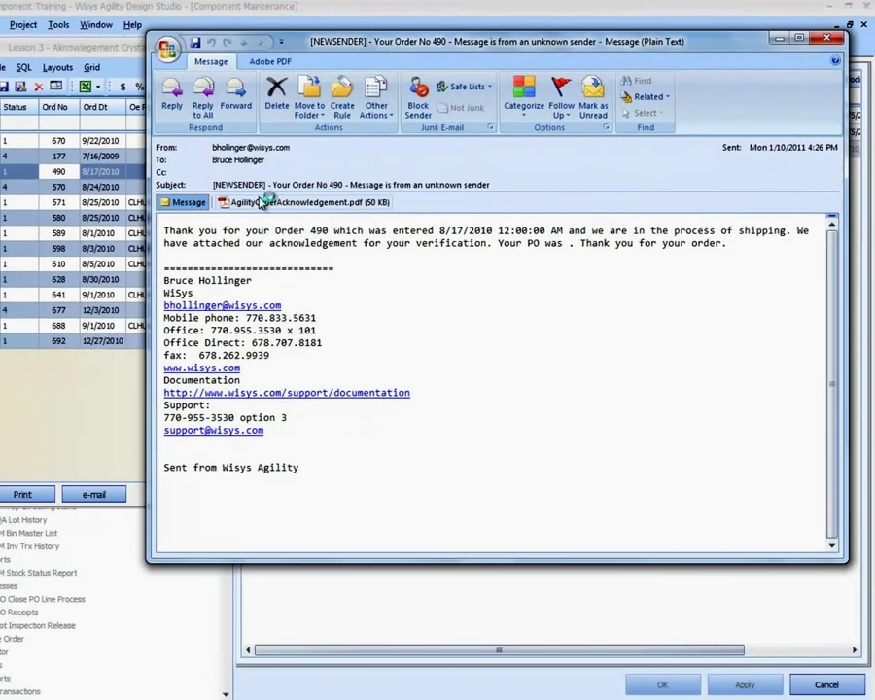
double_click(265, 198)
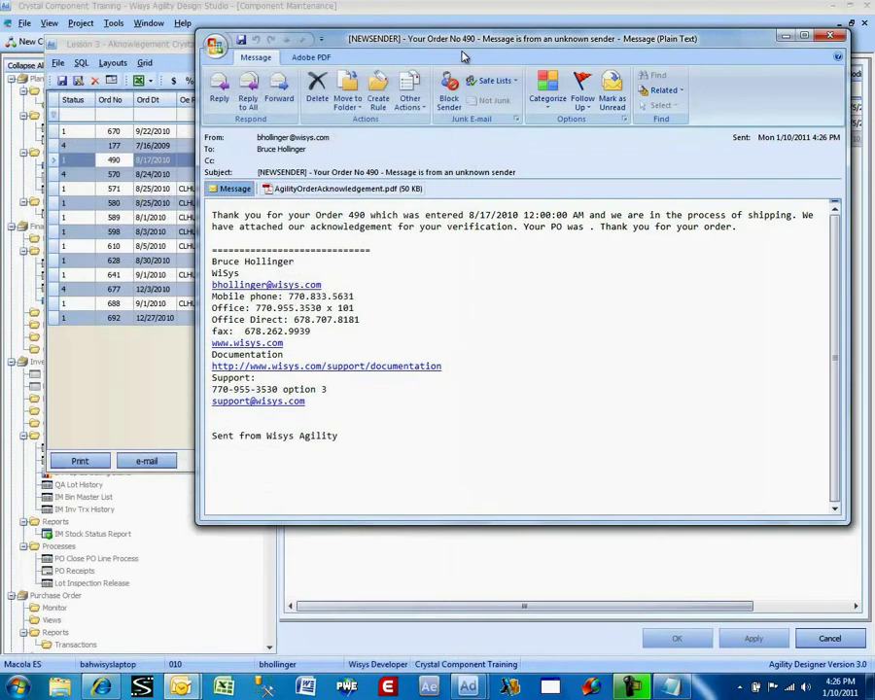
click(447, 48)
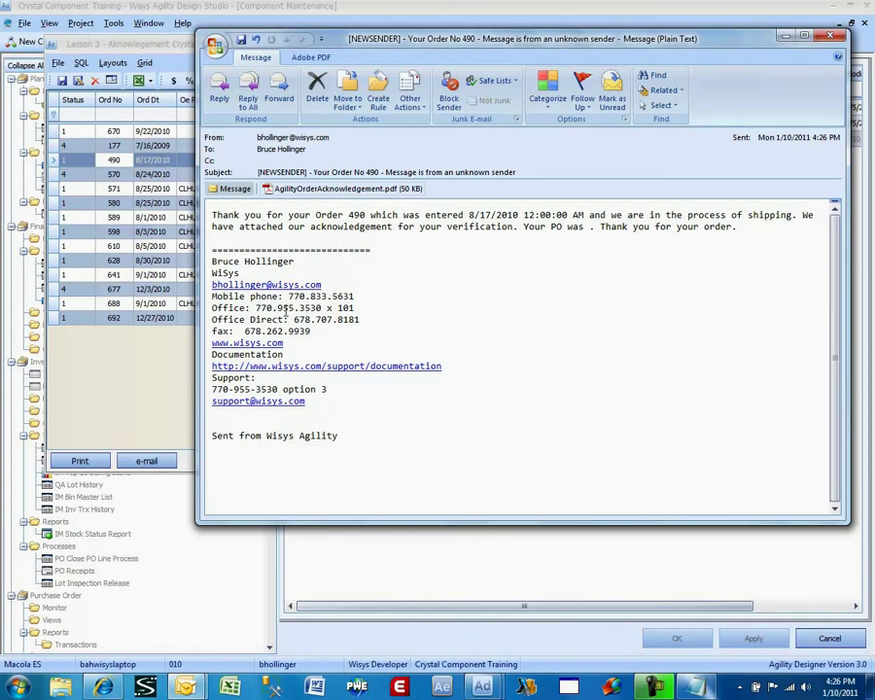
click(829, 35)
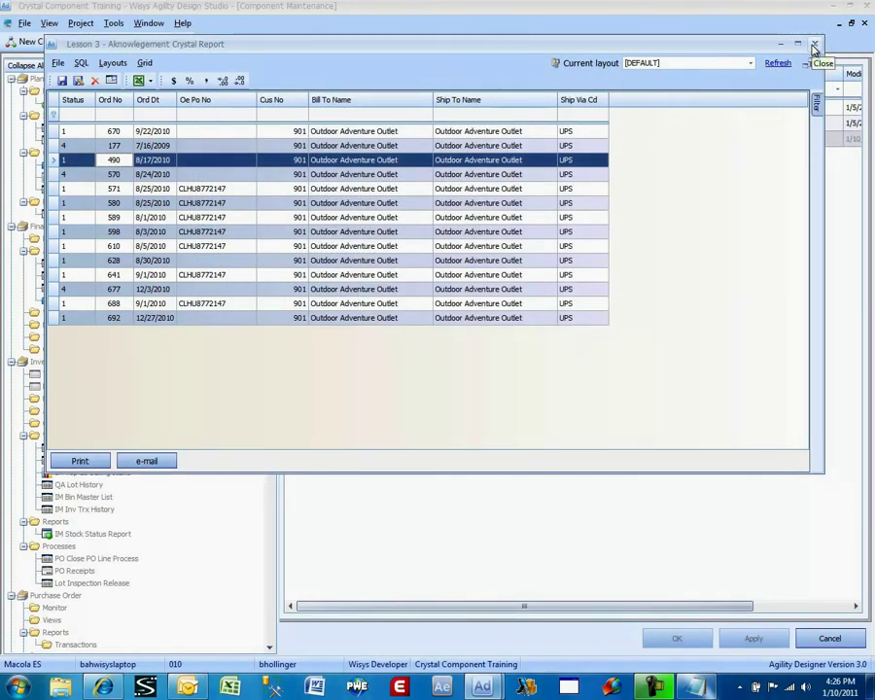
click(814, 46)
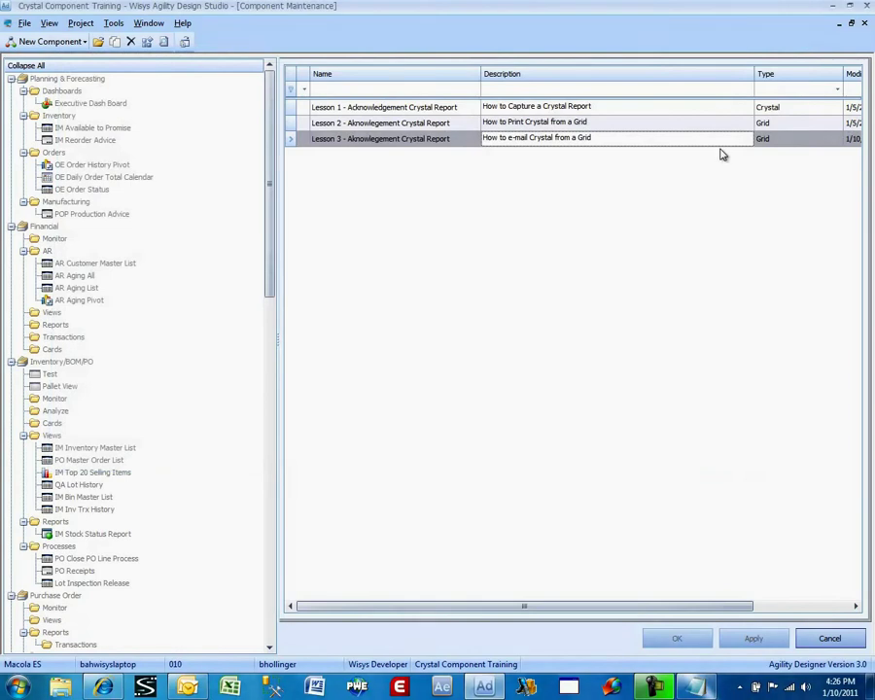